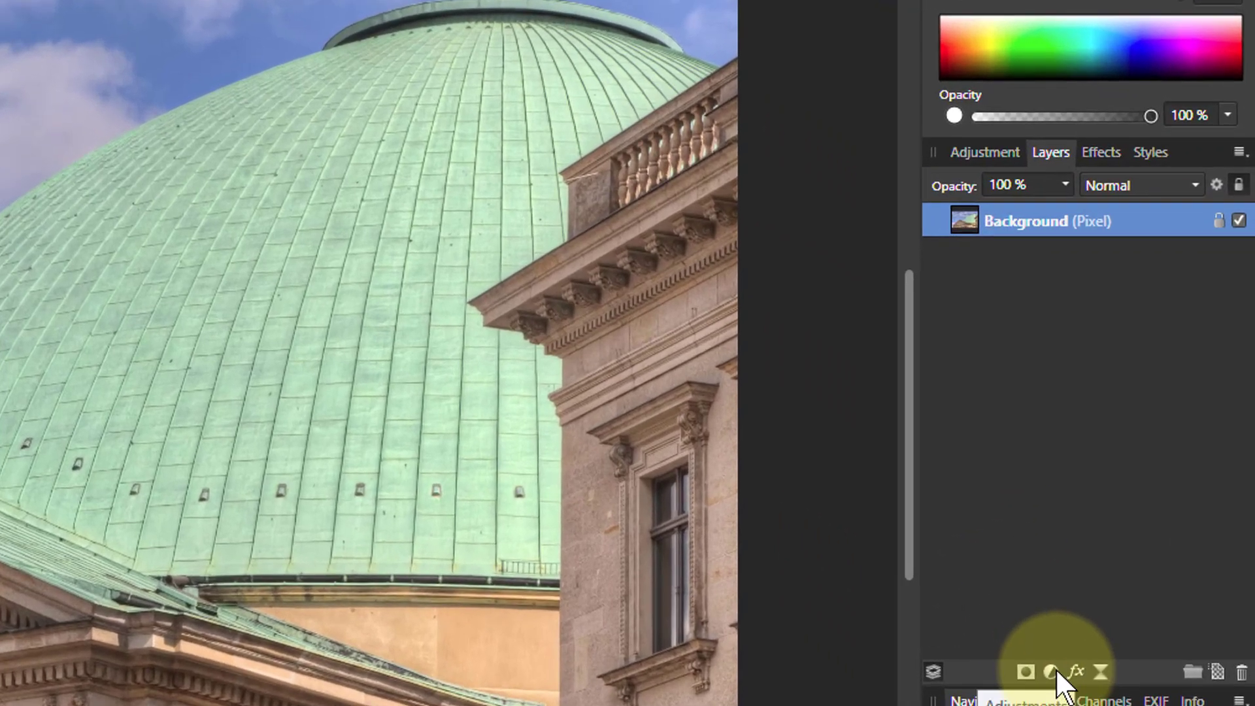
Add an HSL Shift adjustment layer and drag it above the Background layer.
click(1055, 666)
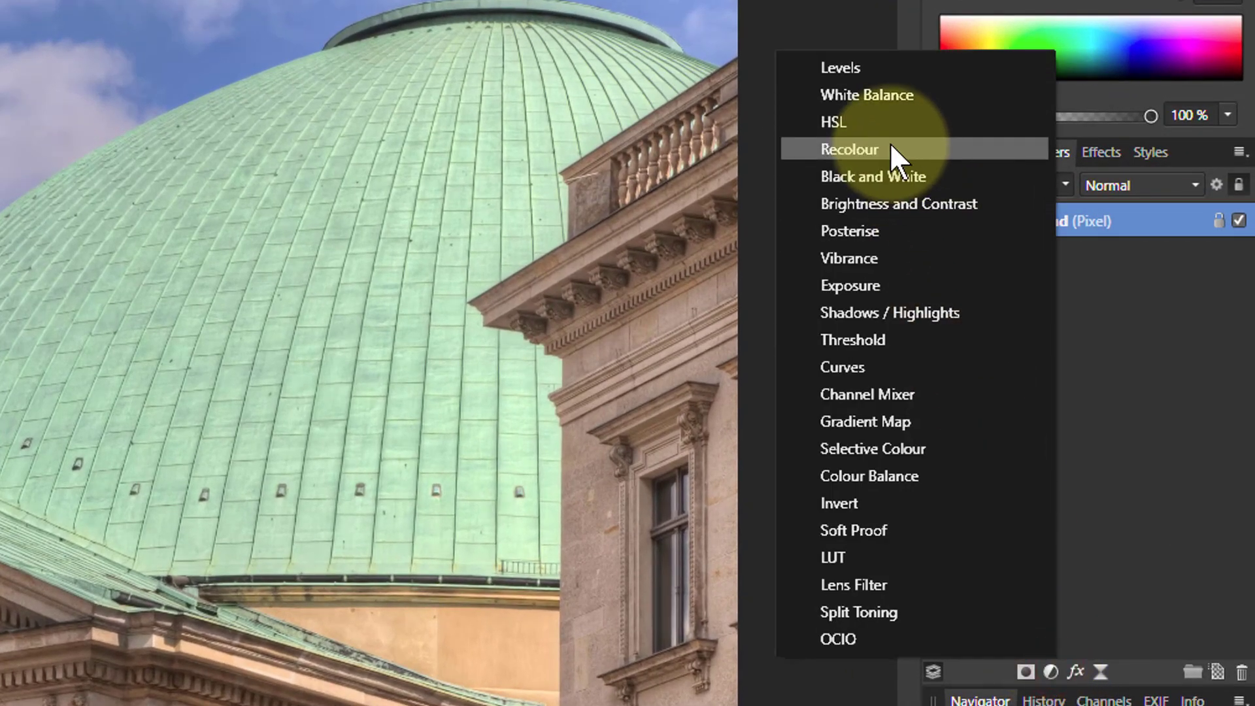
click(879, 130)
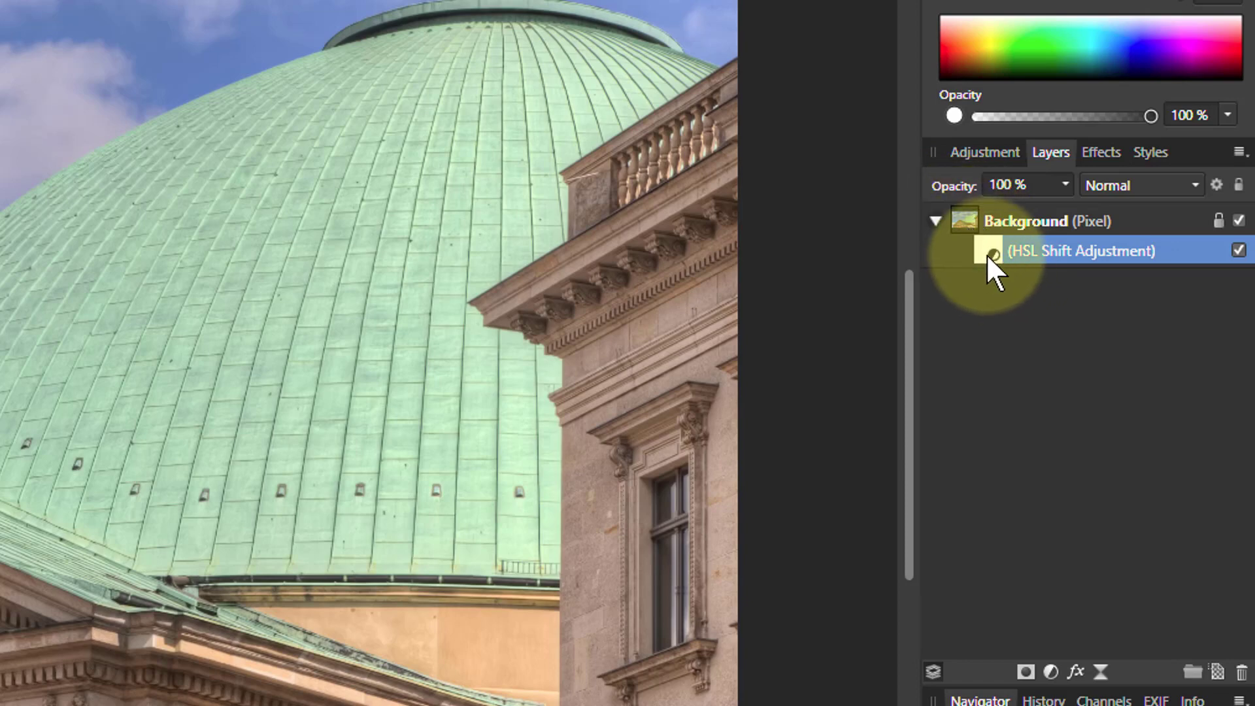
drag(994, 254, 989, 206)
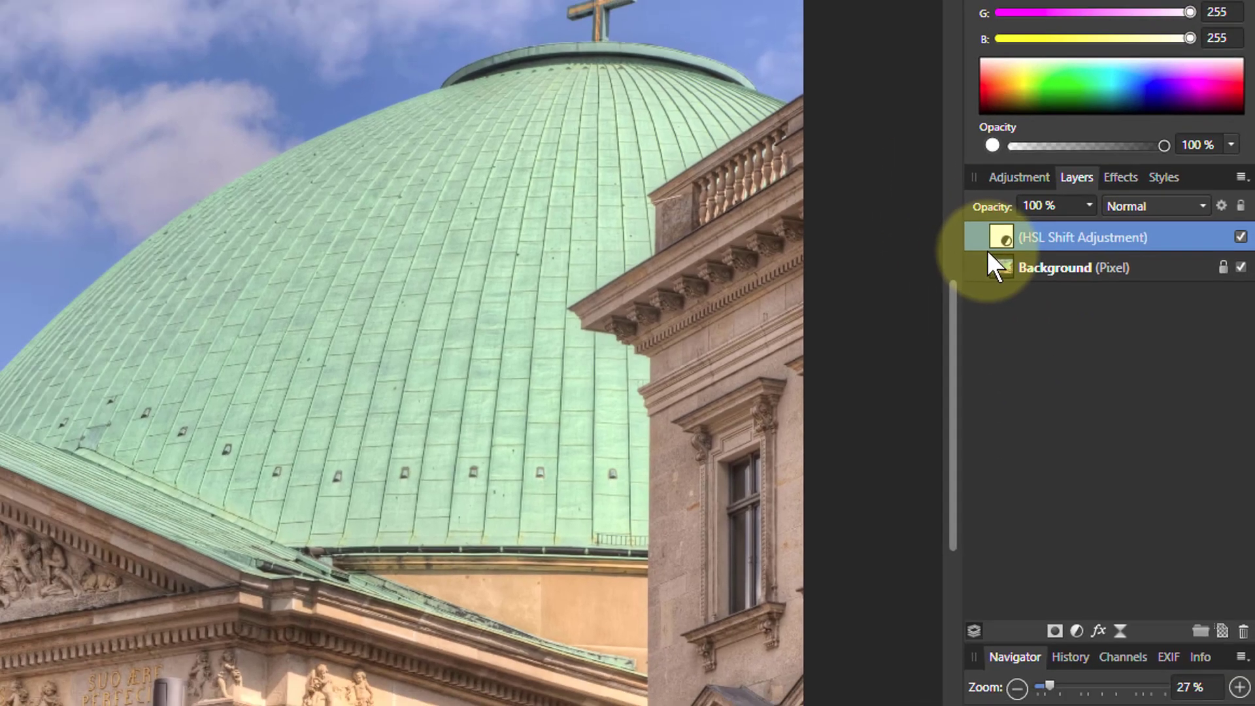
Delete the HSL Shift layer, then open the Assistant settings.
key(Delete)
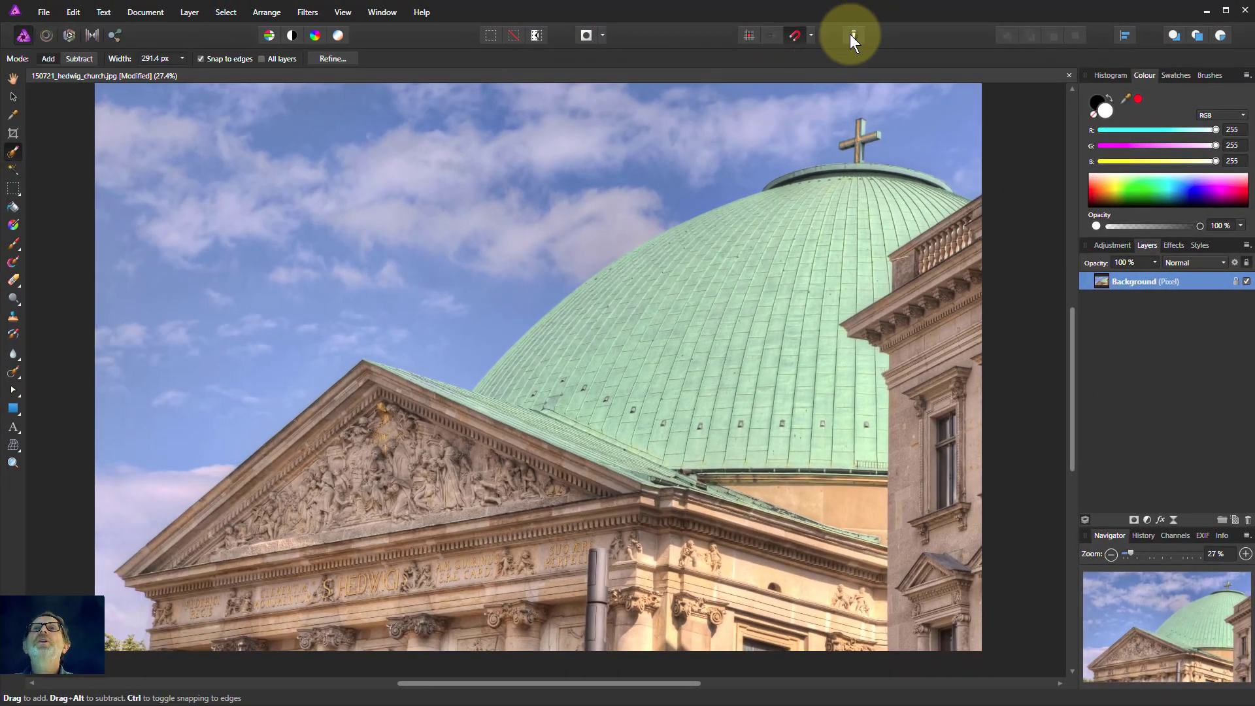
click(854, 35)
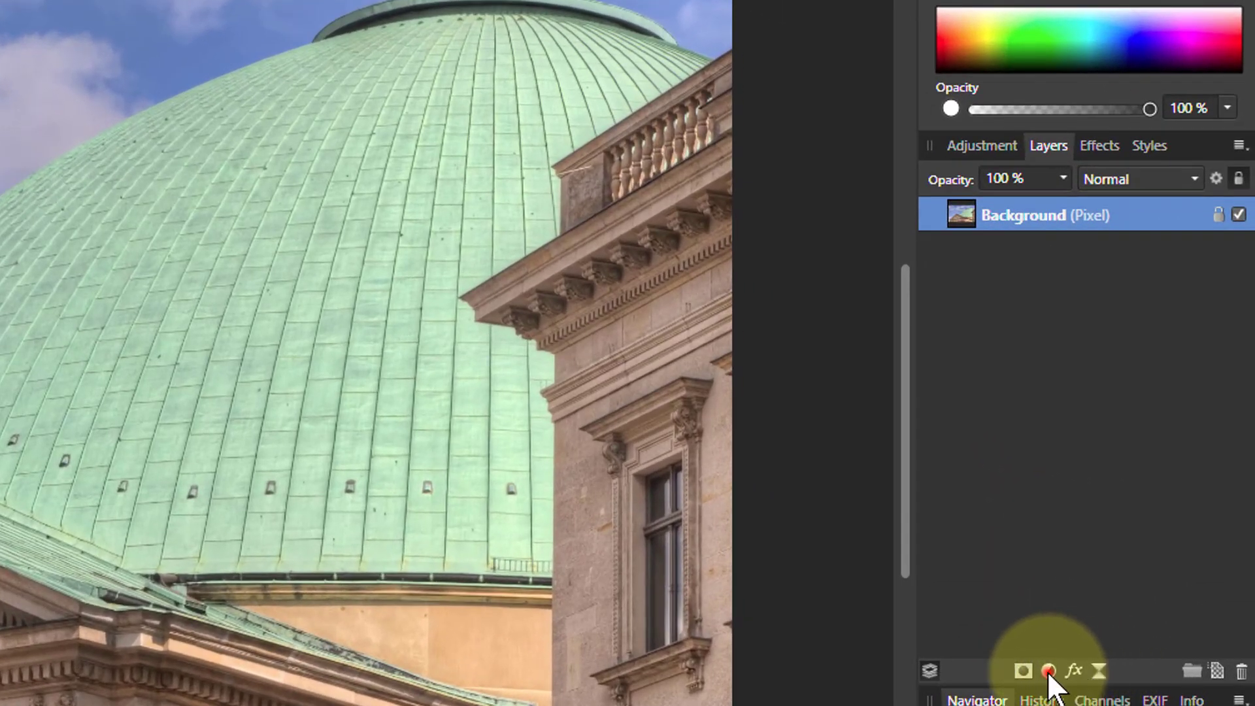
Add an HSL adjustment nested under Background with Saturation Shift at 76%, then close its settings.
click(1049, 671)
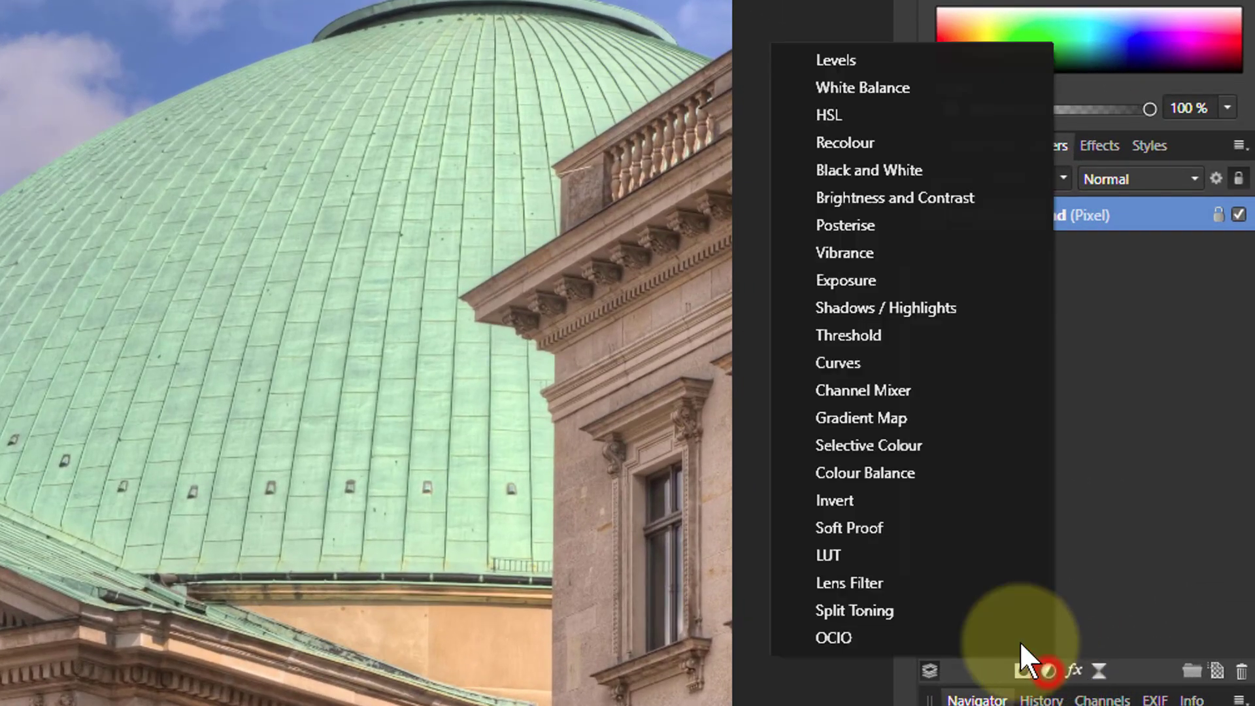
click(855, 115)
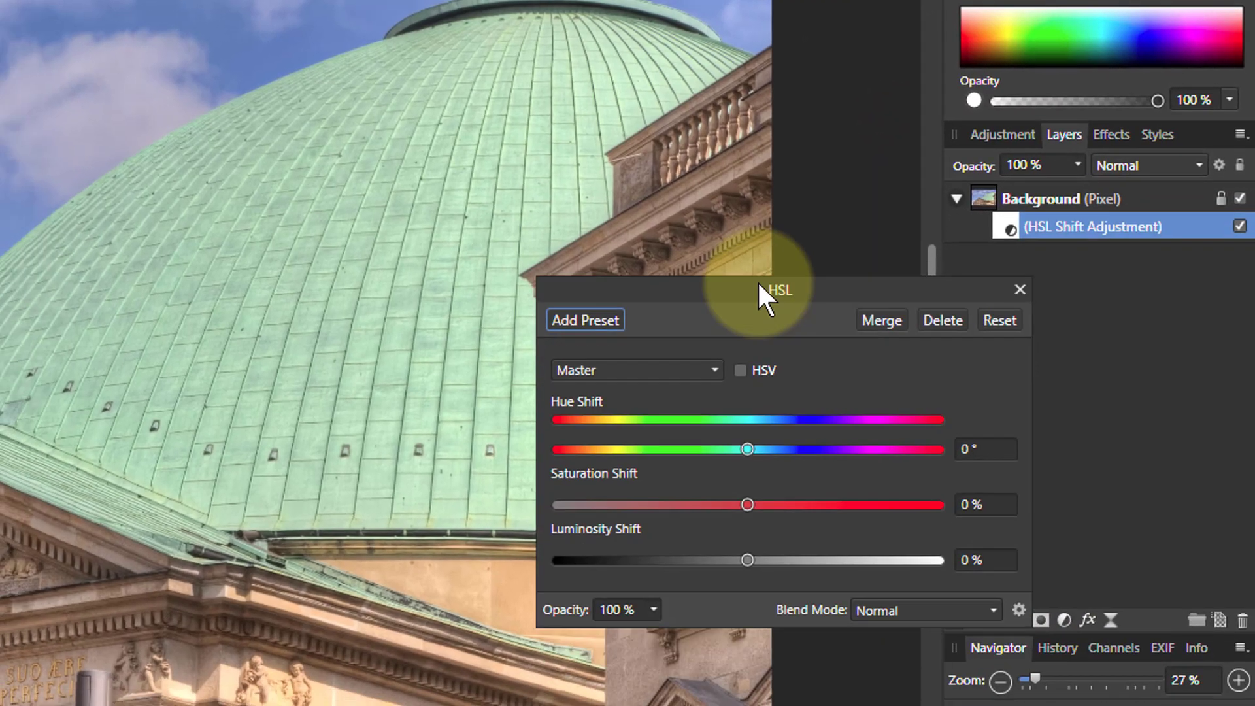
drag(709, 310, 784, 466)
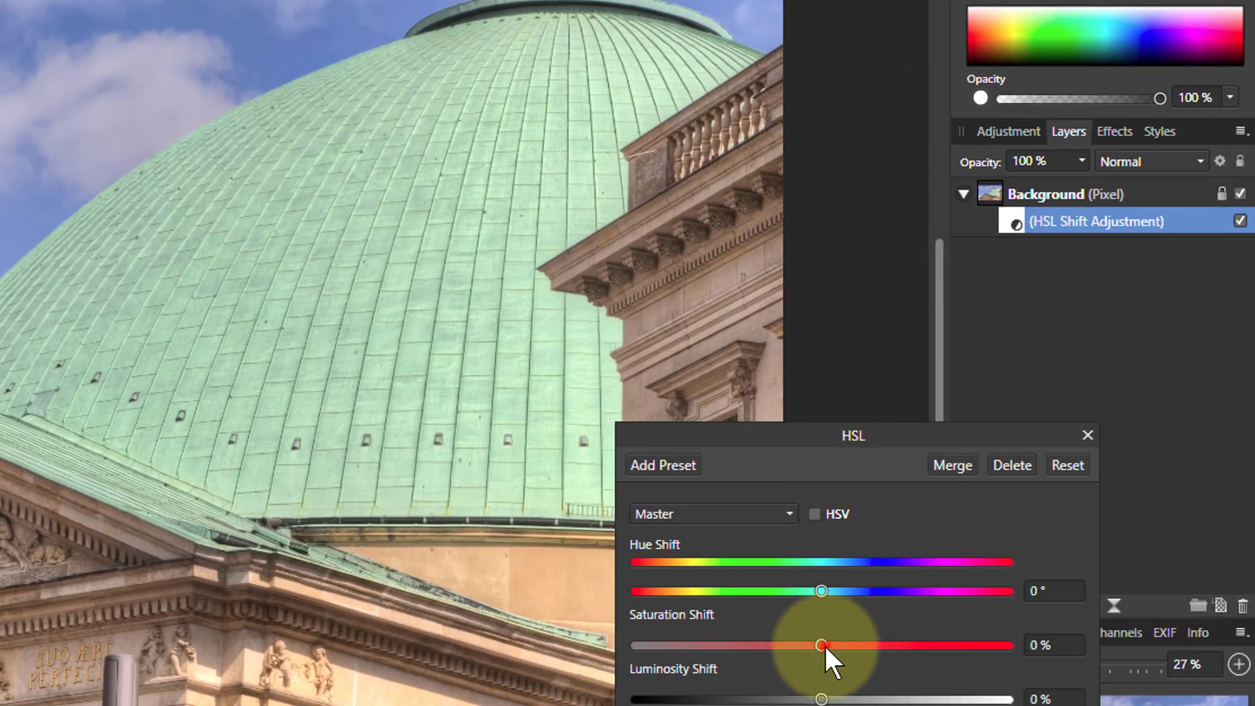
drag(825, 644, 963, 647)
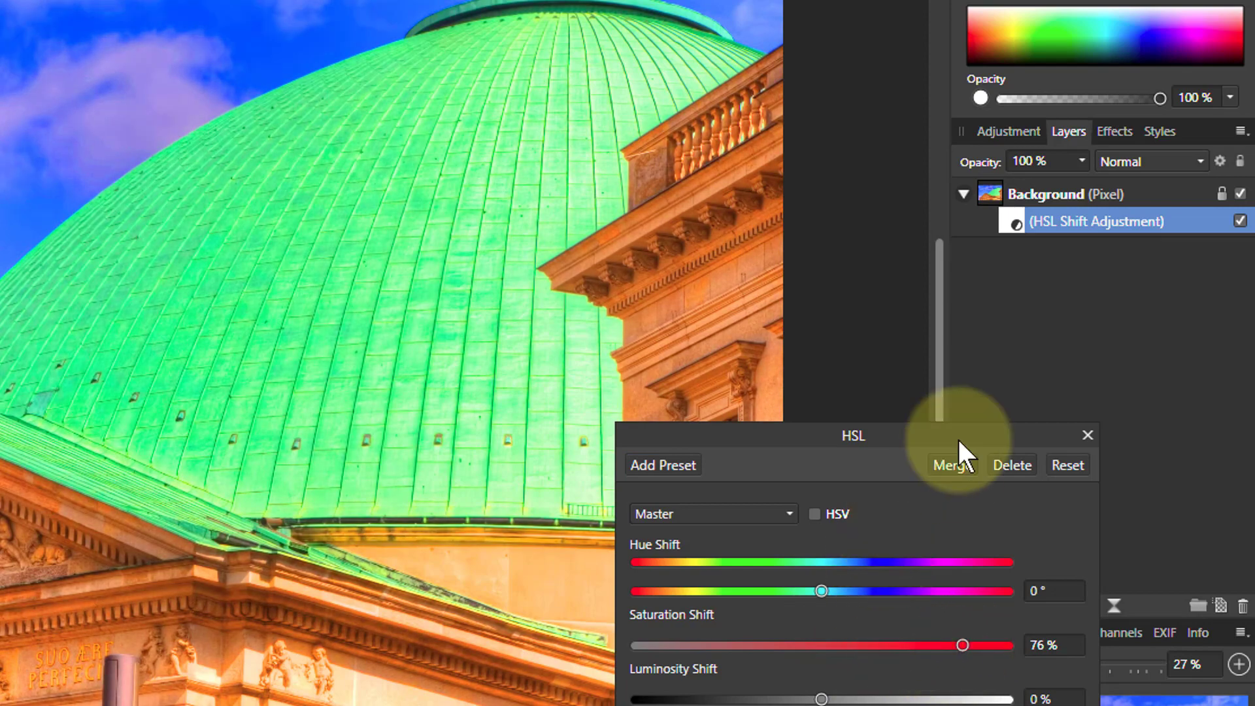
click(1088, 434)
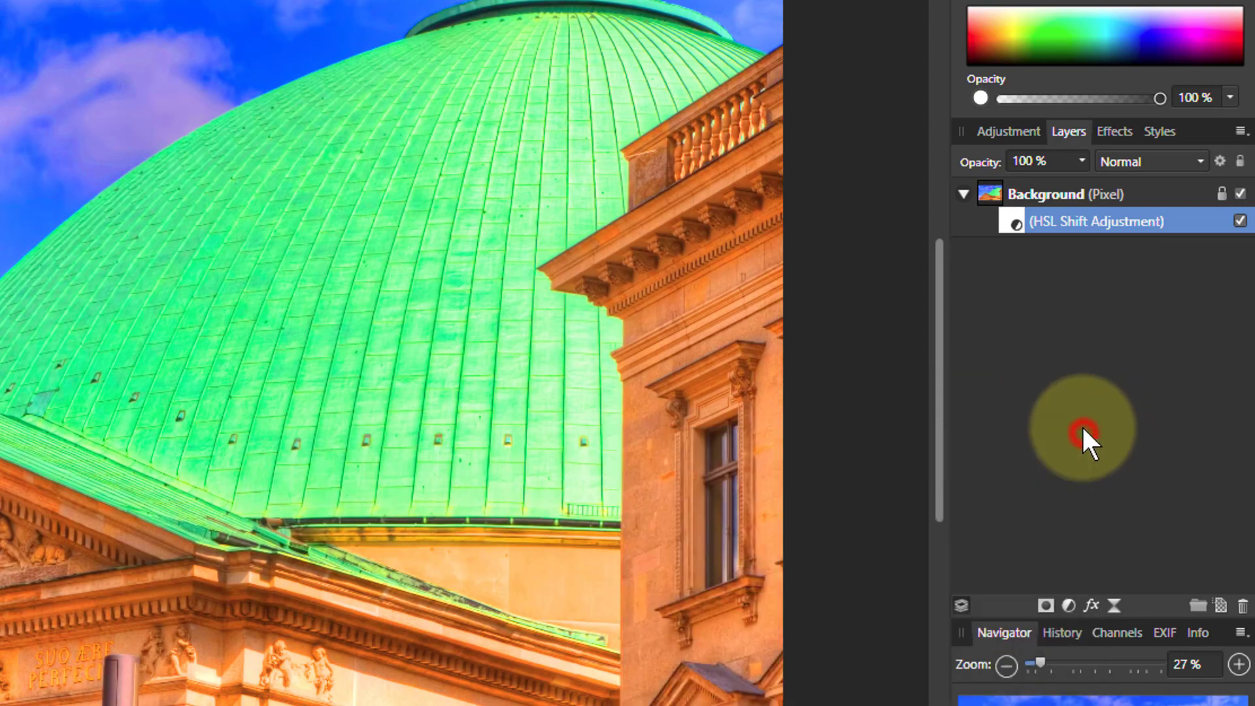
Add a Black & White adjustment and try dragging it into the Background layer.
click(1068, 606)
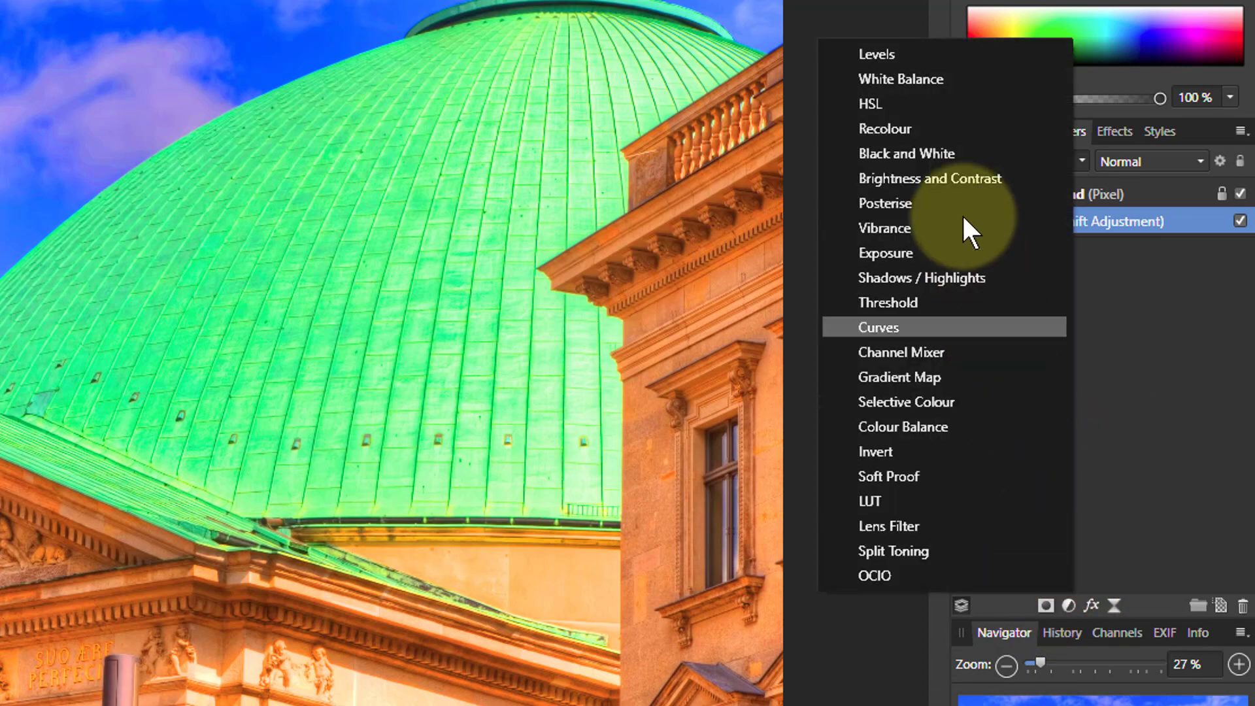
click(933, 151)
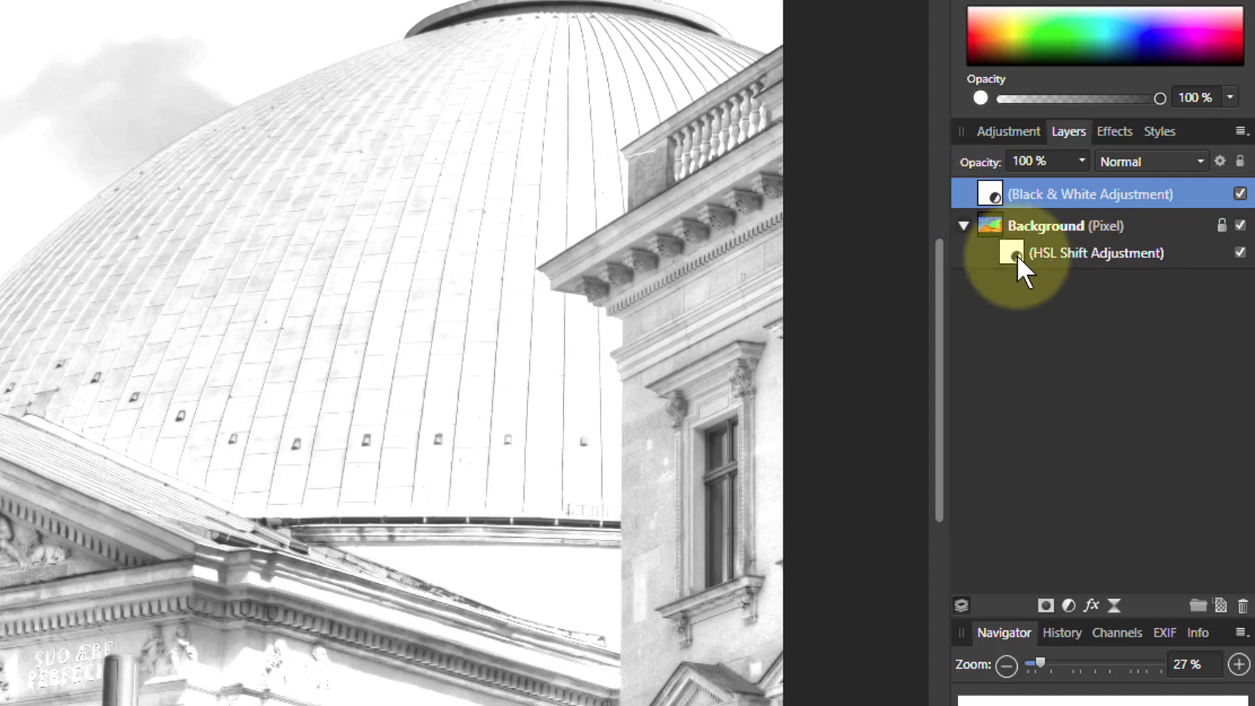
drag(992, 192, 973, 203)
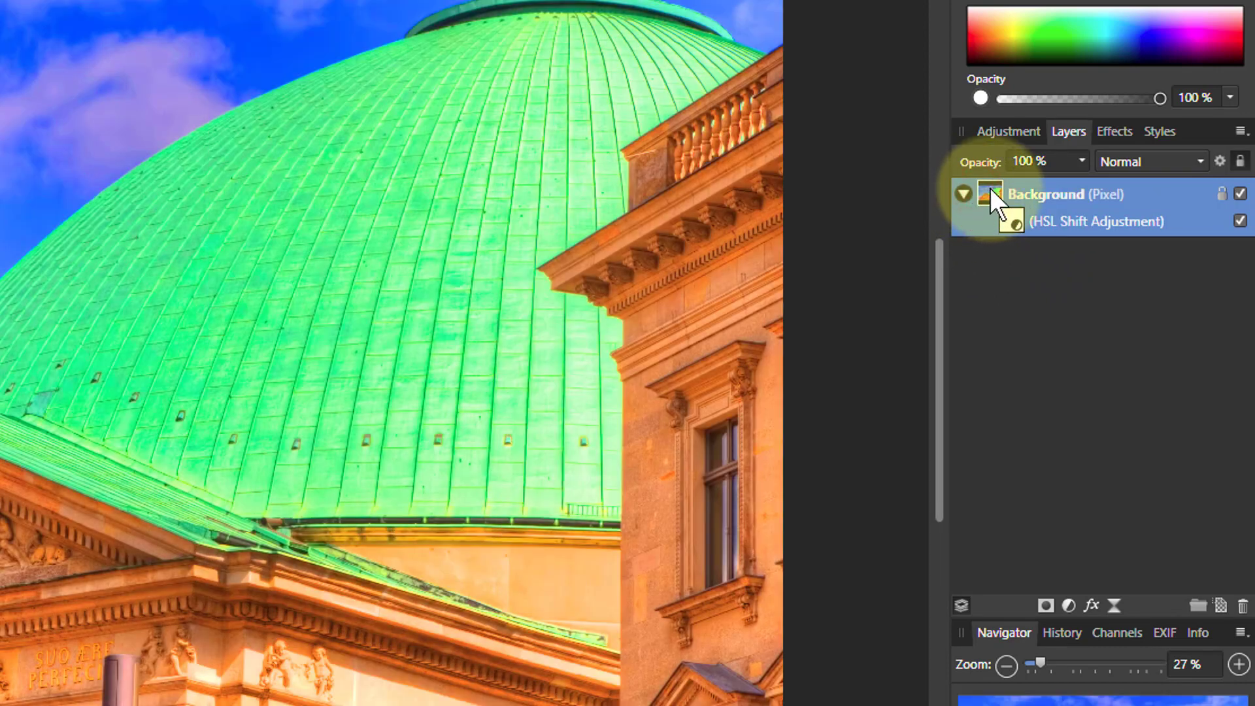
With Background selected, add a Black & White adjustment nested below HSL Shift.
click(1015, 221)
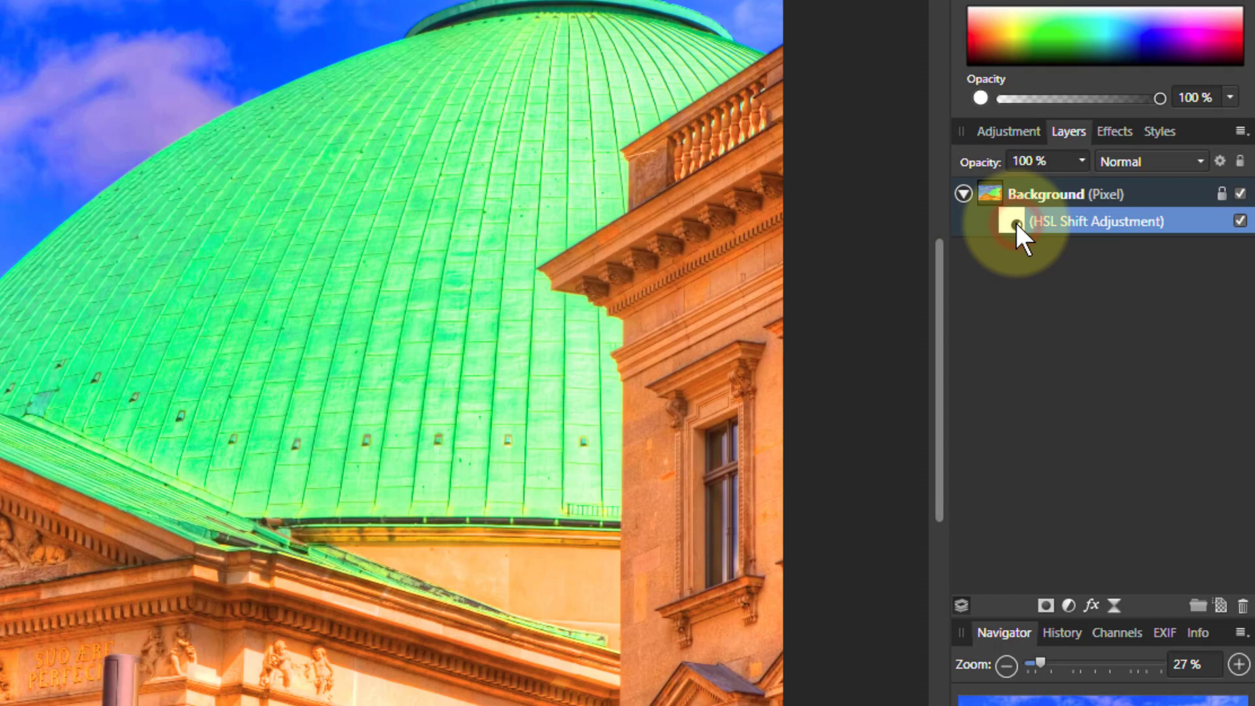
click(994, 191)
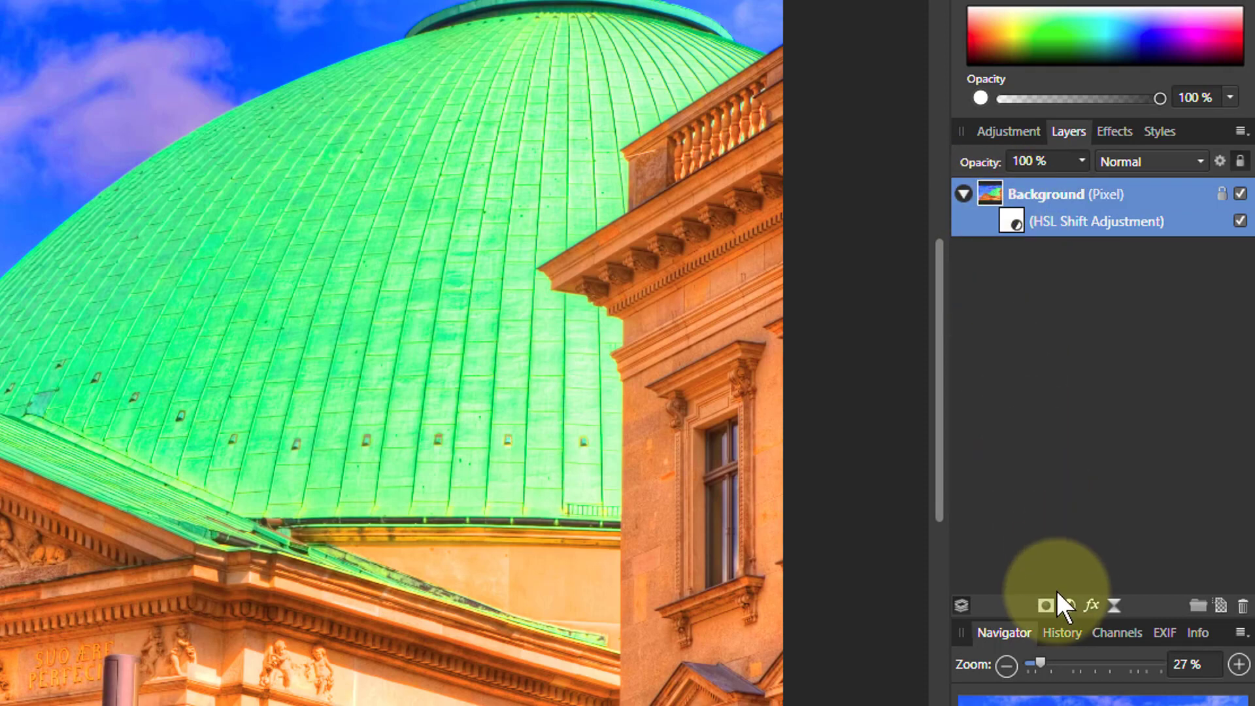
click(1067, 605)
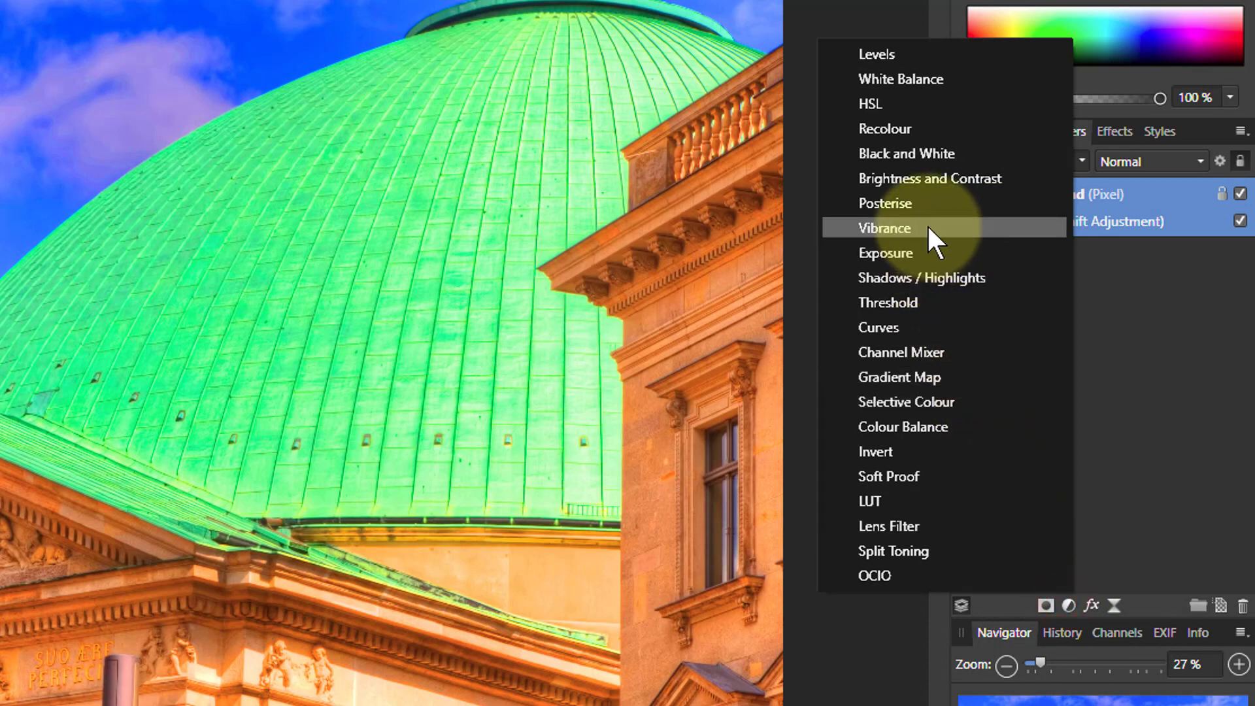
click(899, 153)
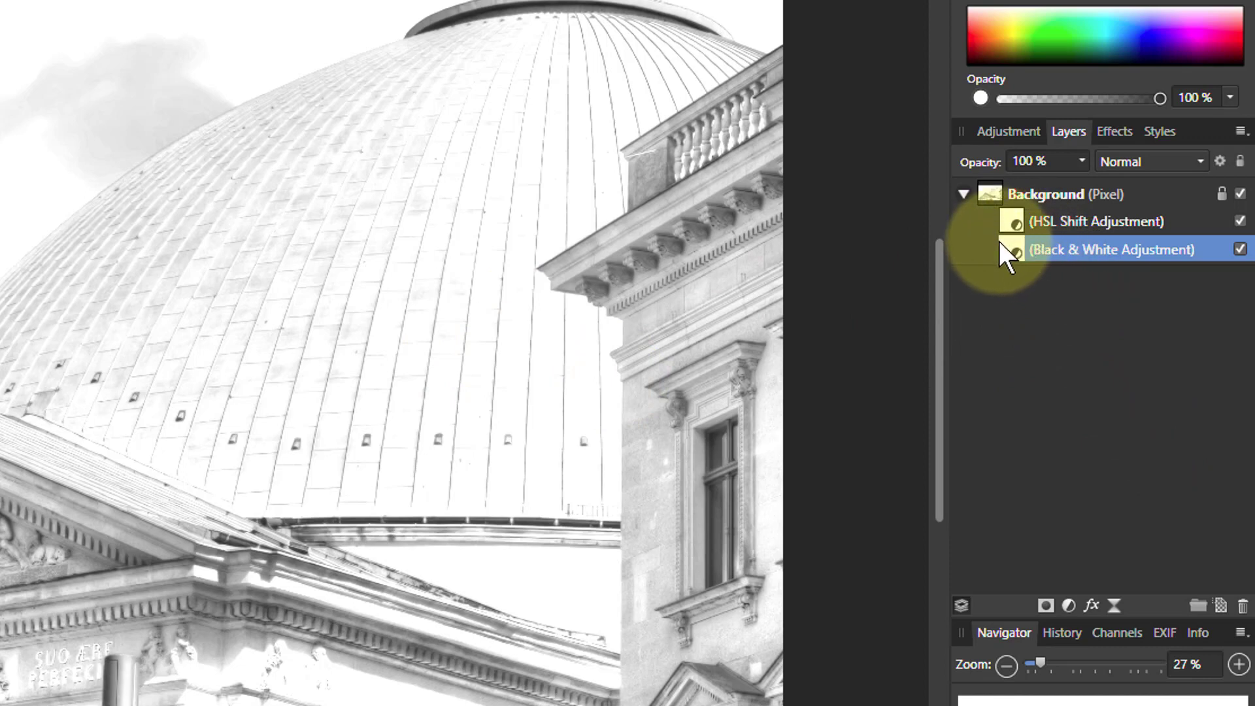
Move Black & White above HSL Shift and test HSL saturation, settling at 55%.
click(1015, 214)
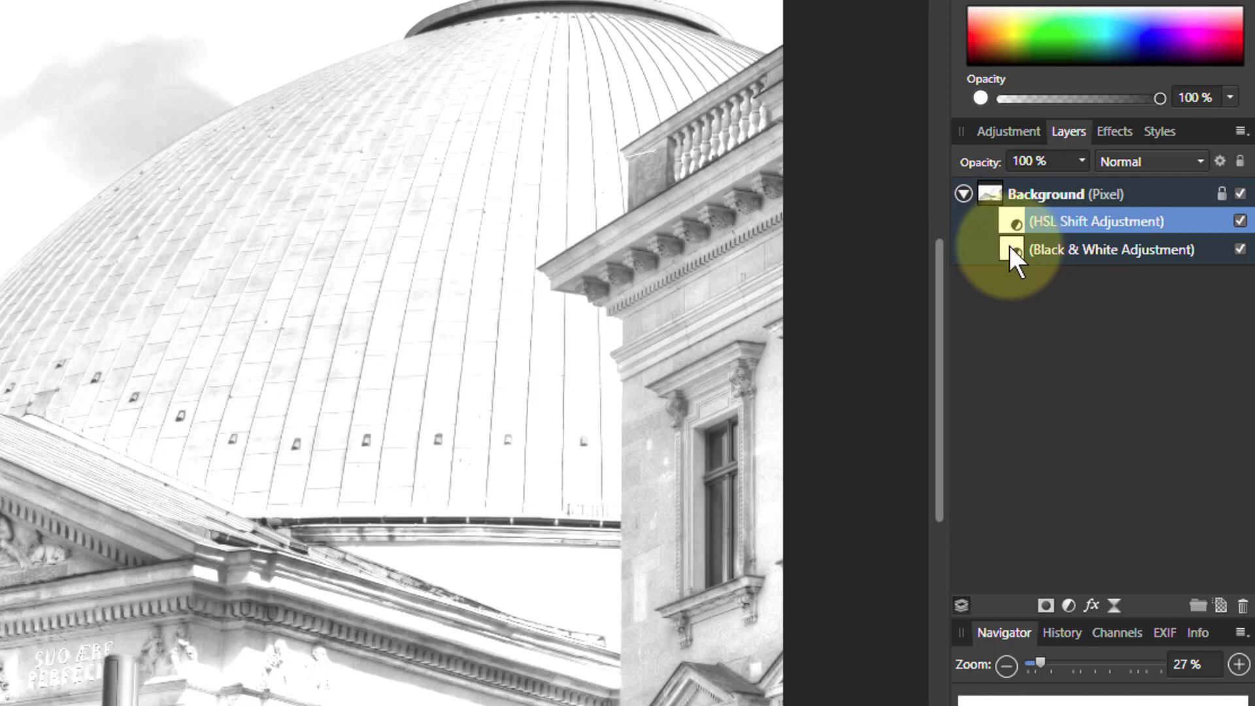
click(1007, 221)
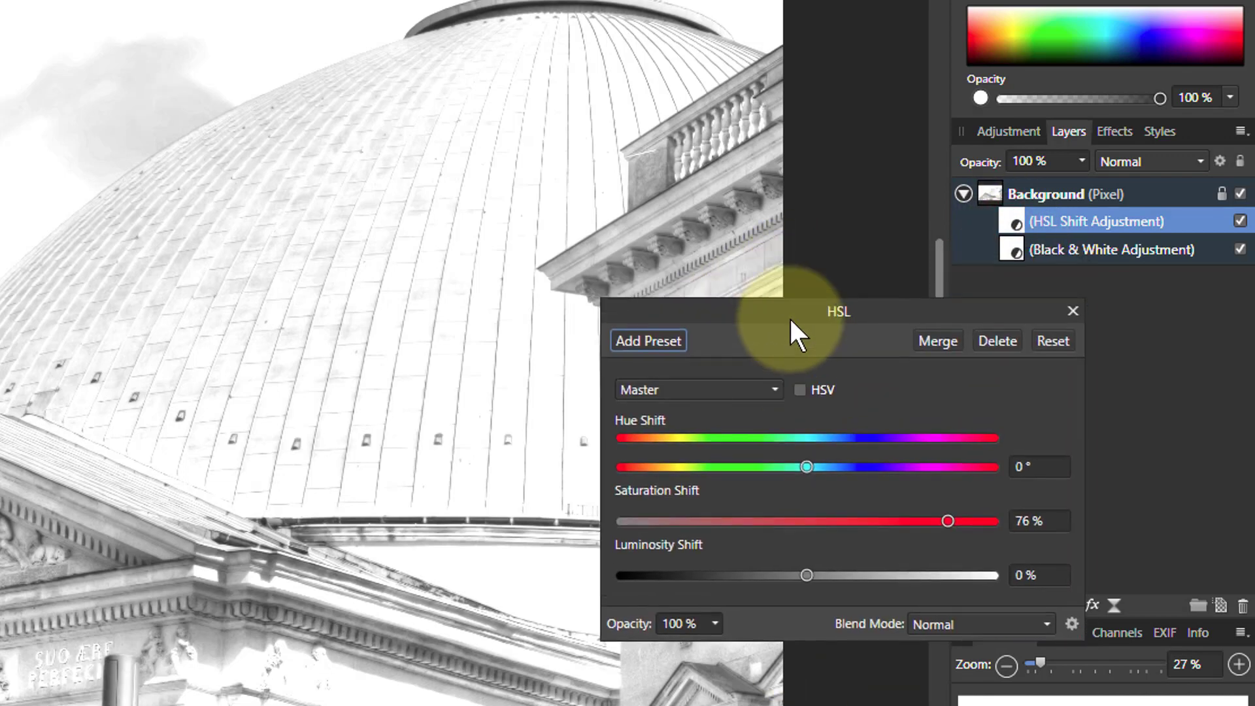
drag(977, 578, 938, 579)
drag(844, 572, 949, 581)
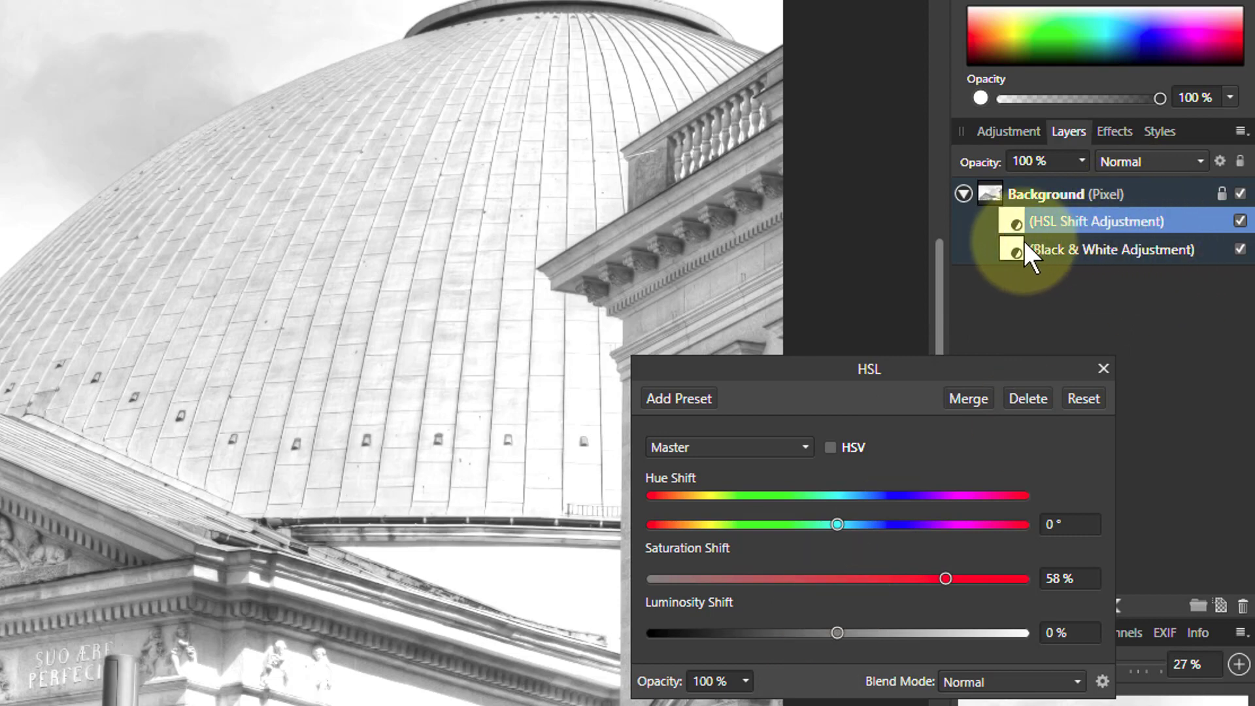
drag(1014, 249, 998, 196)
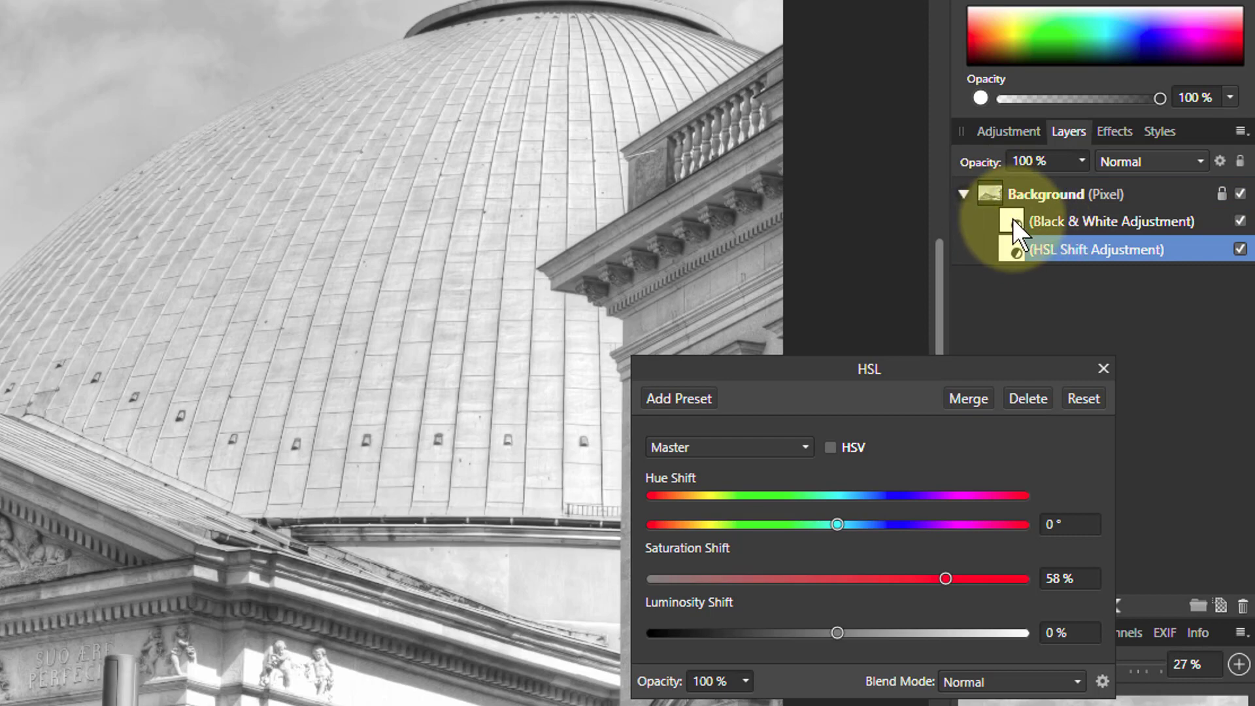
mouse_move(949, 580)
mouse_down()
mouse_move(772, 584)
mouse_move(1022, 584)
mouse_move(843, 589)
mouse_move(941, 581)
mouse_up()
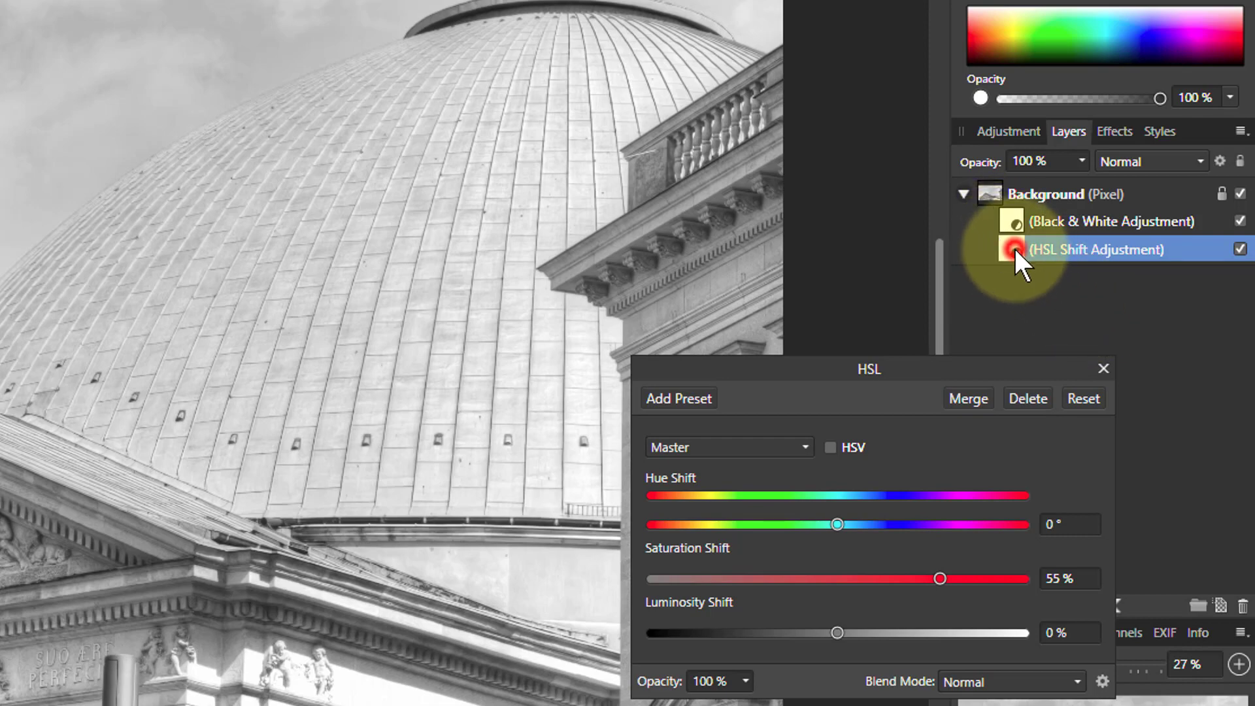
Move HSL Shift out and back under Black & White, then lower its saturation to 42%.
drag(1015, 246, 1008, 176)
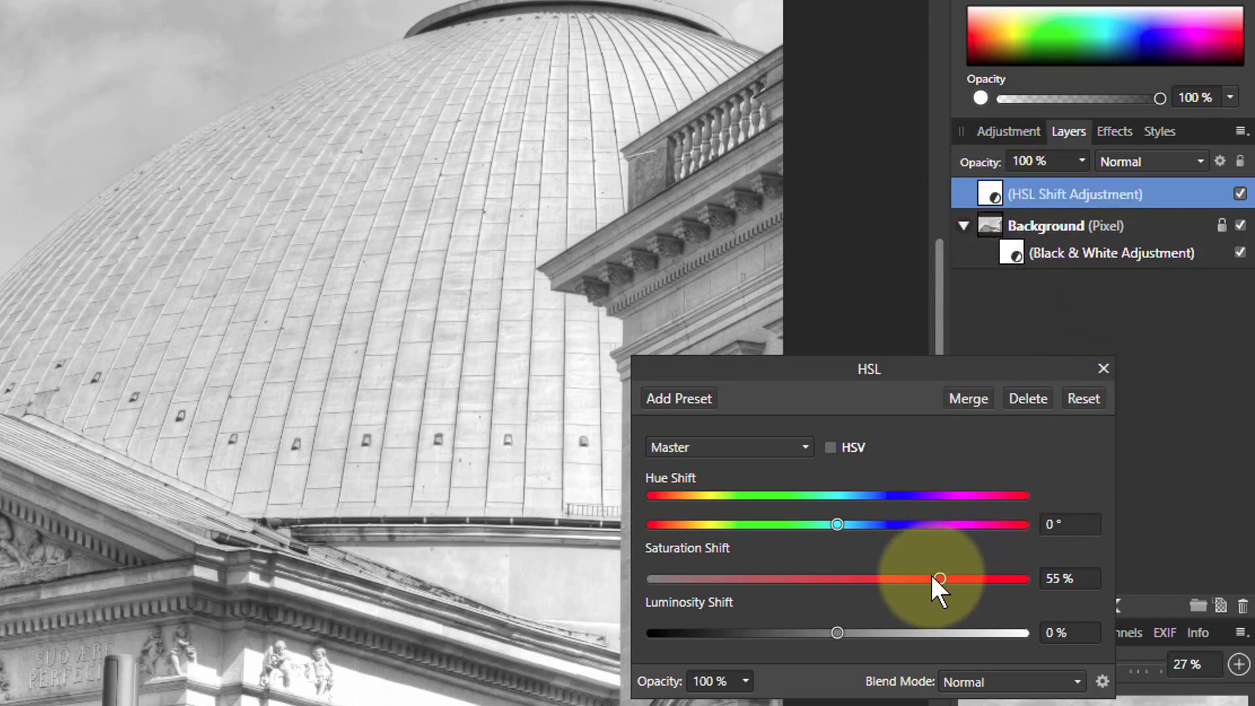
mouse_move(938, 577)
mouse_down()
mouse_move(776, 576)
mouse_move(970, 573)
mouse_move(933, 576)
mouse_move(960, 577)
mouse_up()
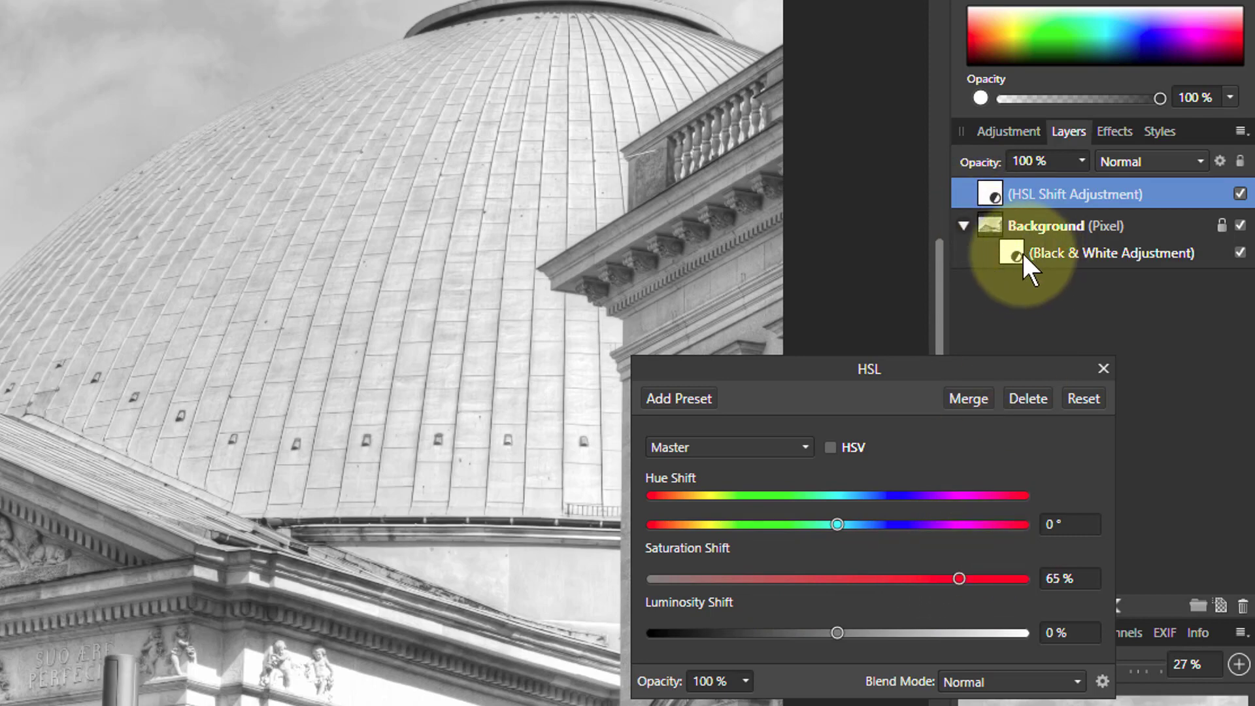
drag(959, 195, 1137, 184)
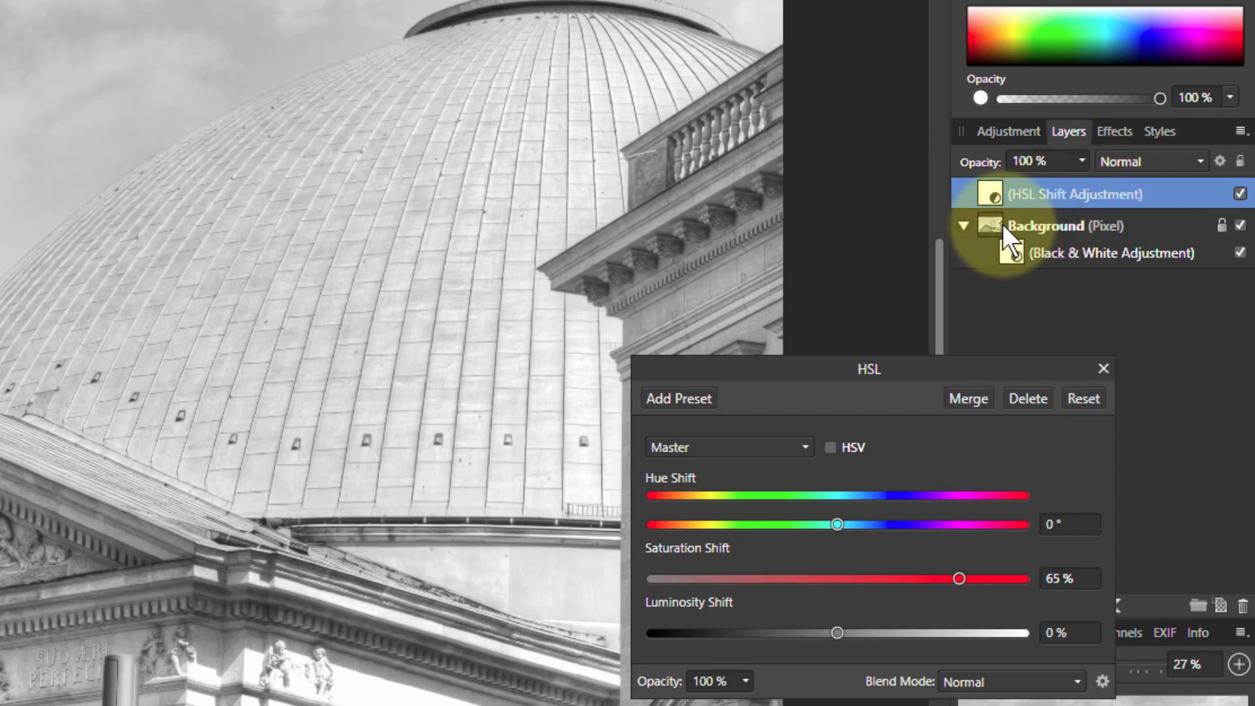
drag(990, 196, 1012, 263)
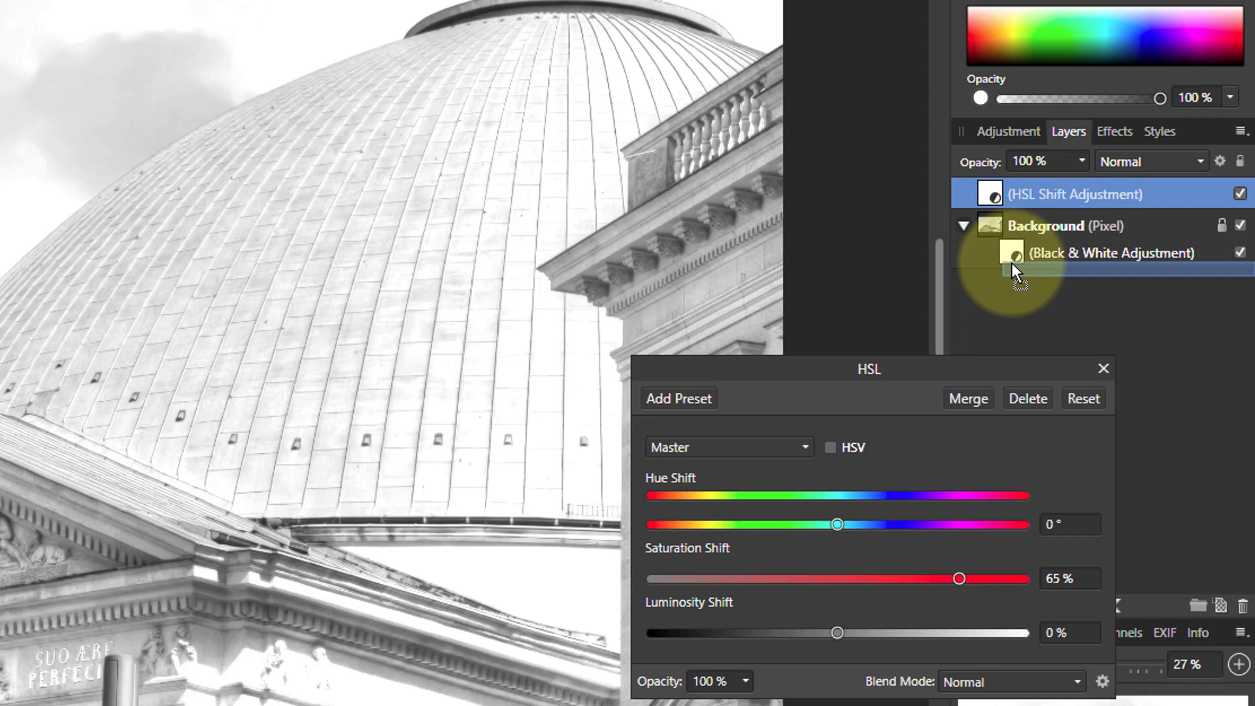
drag(1012, 263, 1012, 262)
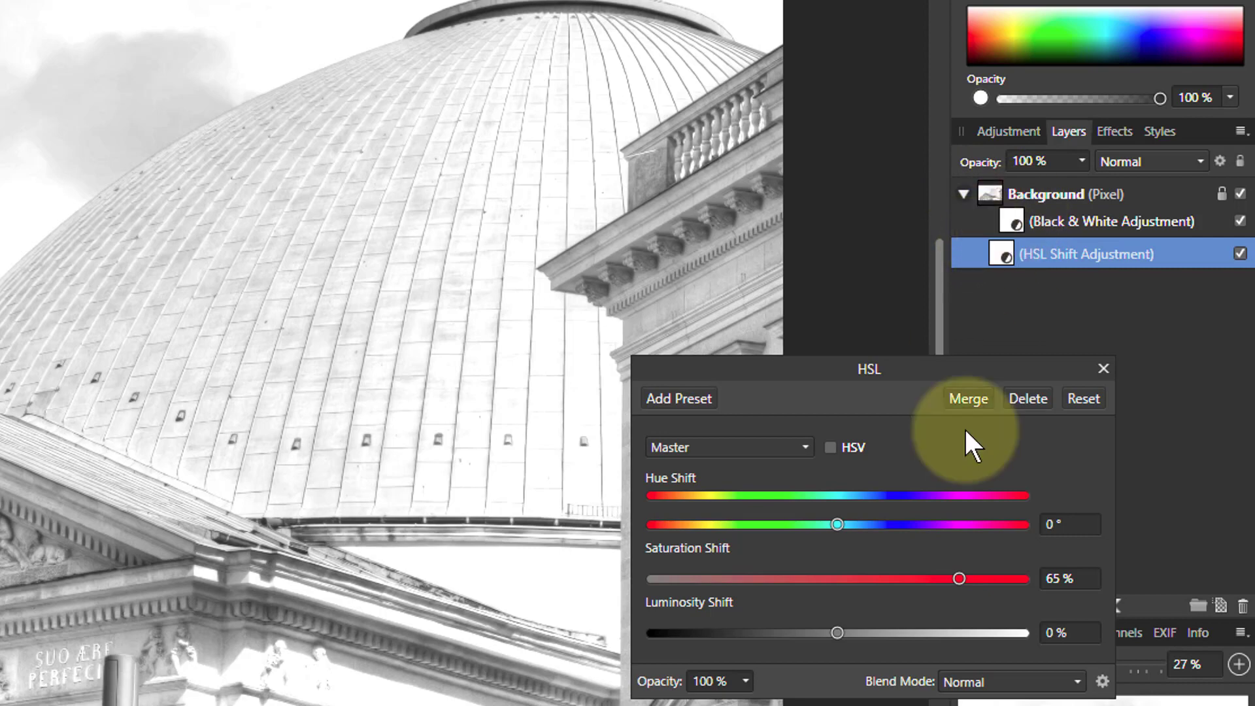
drag(958, 579, 917, 588)
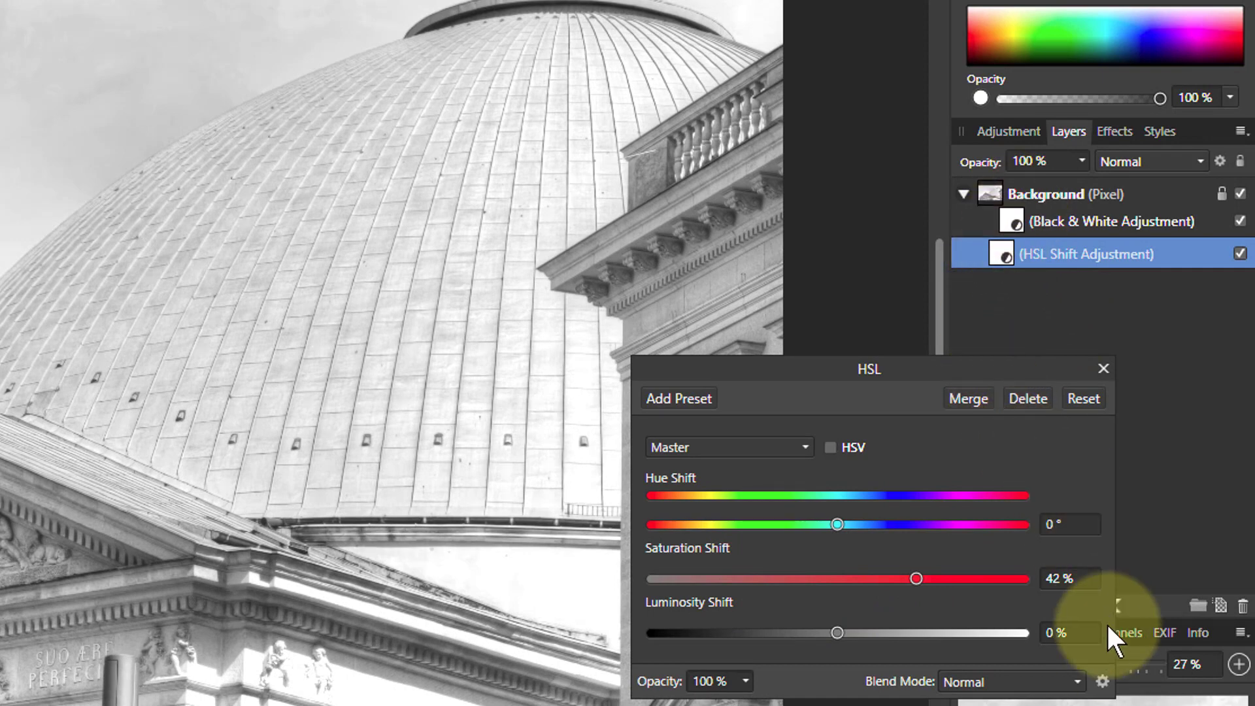
Close the HSL settings dialog and briefly open the Select menu.
click(1105, 369)
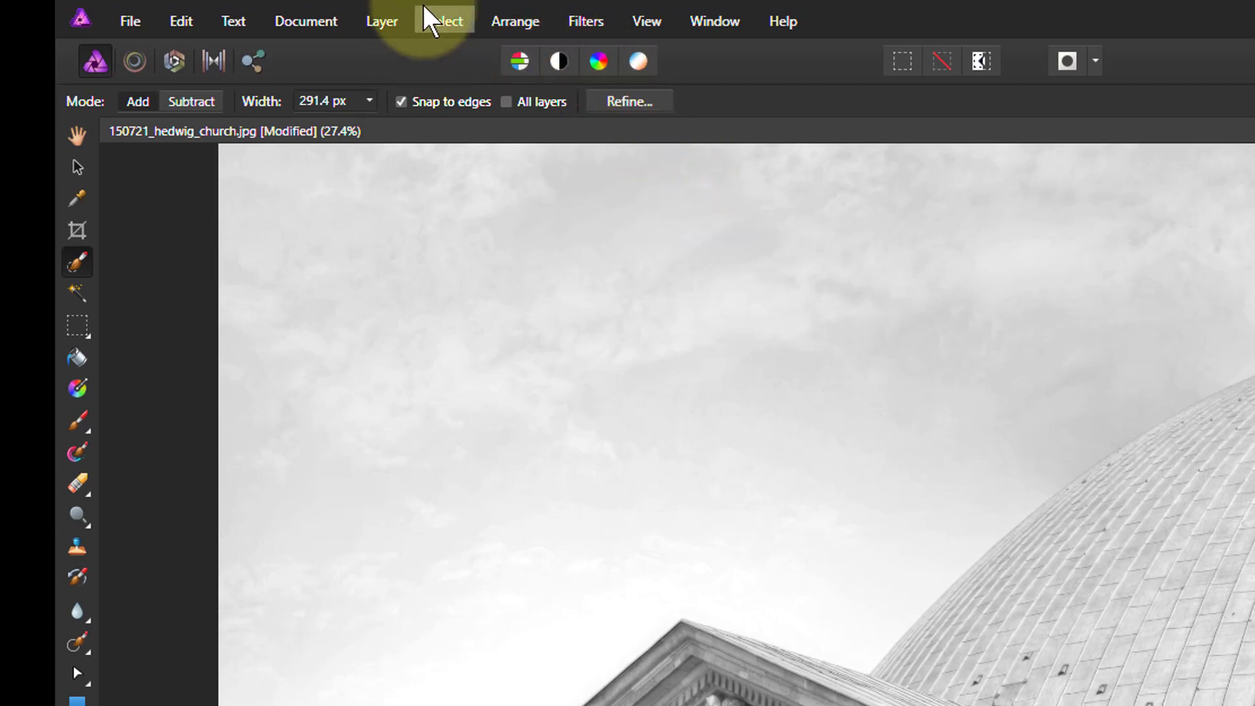
click(440, 14)
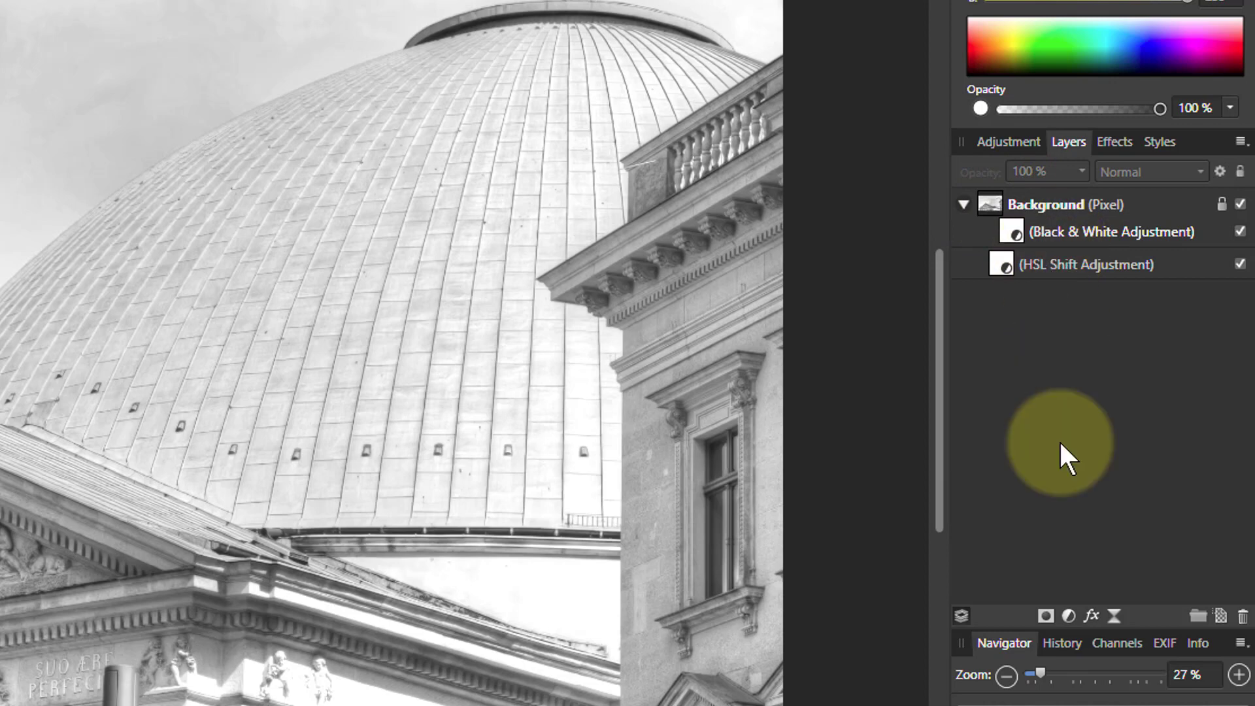
Add a Curves adjustment layer above Background at the top of the stack.
click(1065, 617)
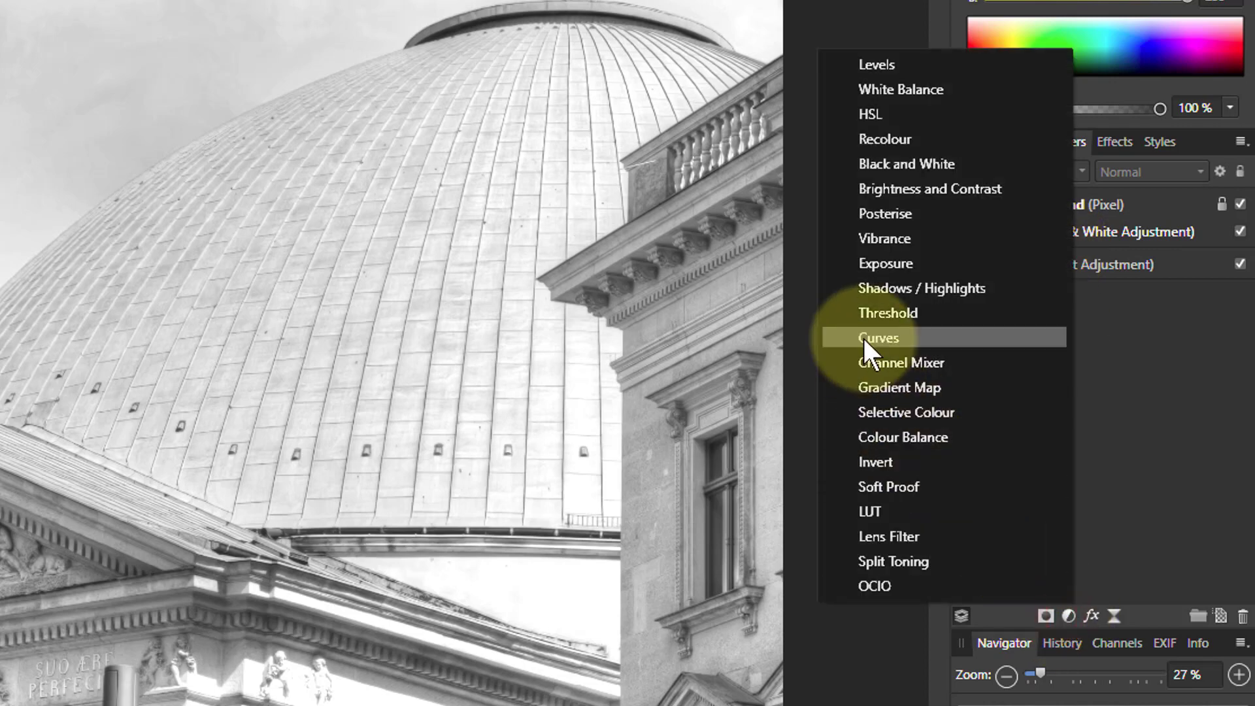
click(864, 339)
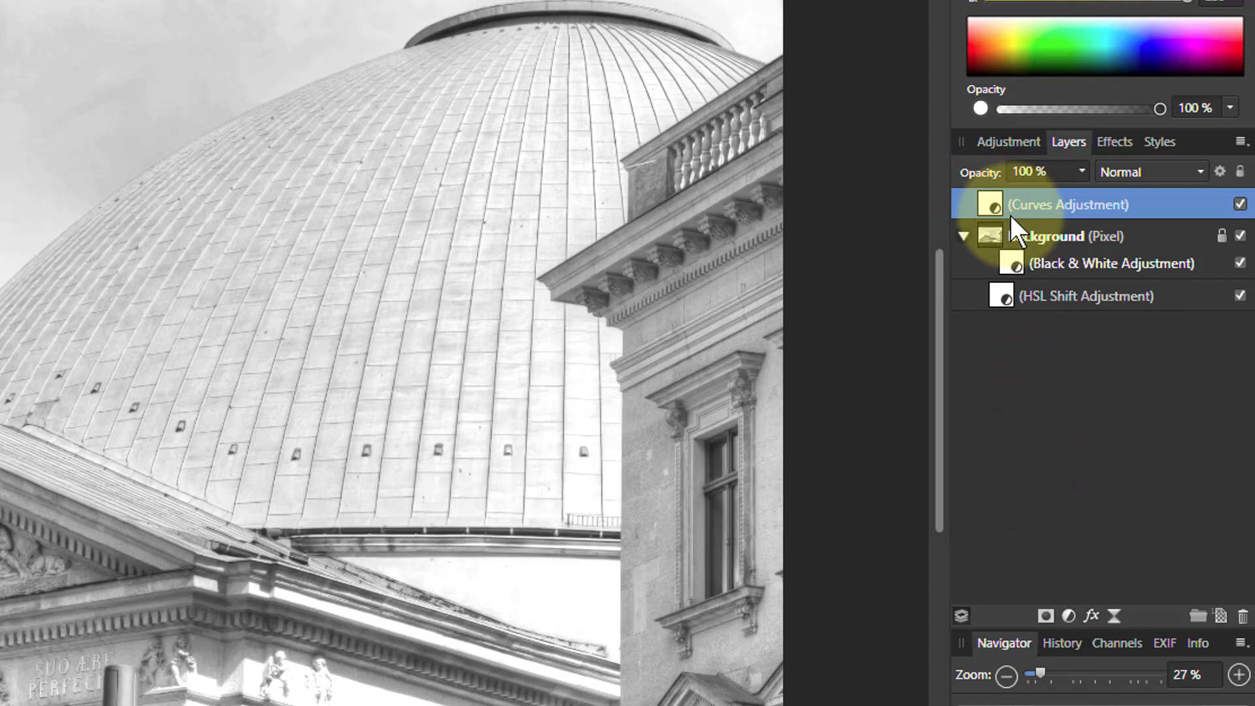
Delete the Curves layer, move Black & White below HSL Shift, and reopen HSL settings.
key(Delete)
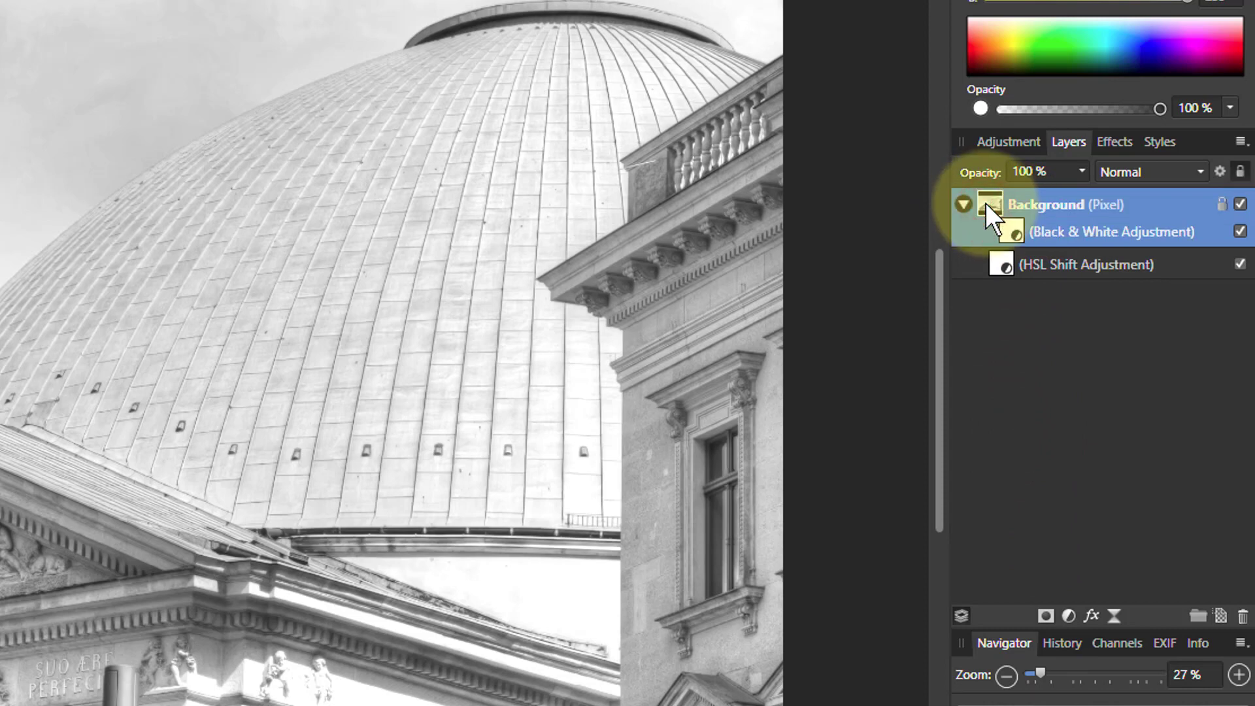
drag(1014, 228, 1017, 283)
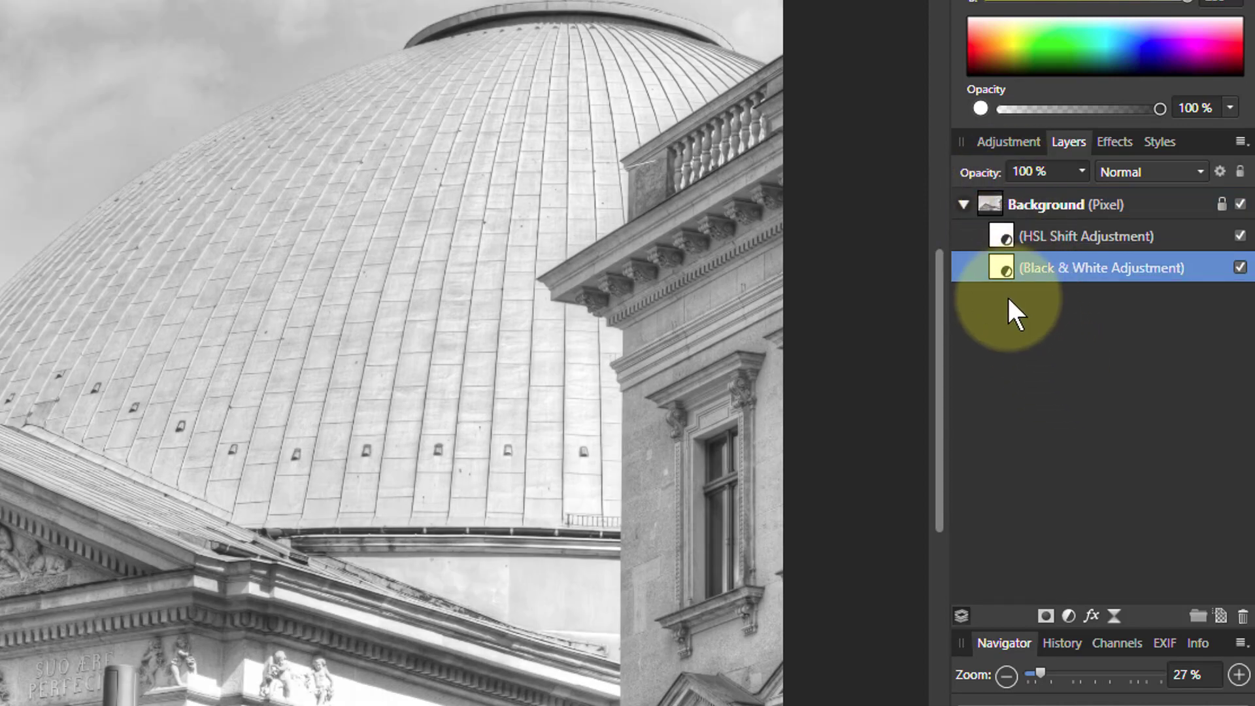
click(1008, 232)
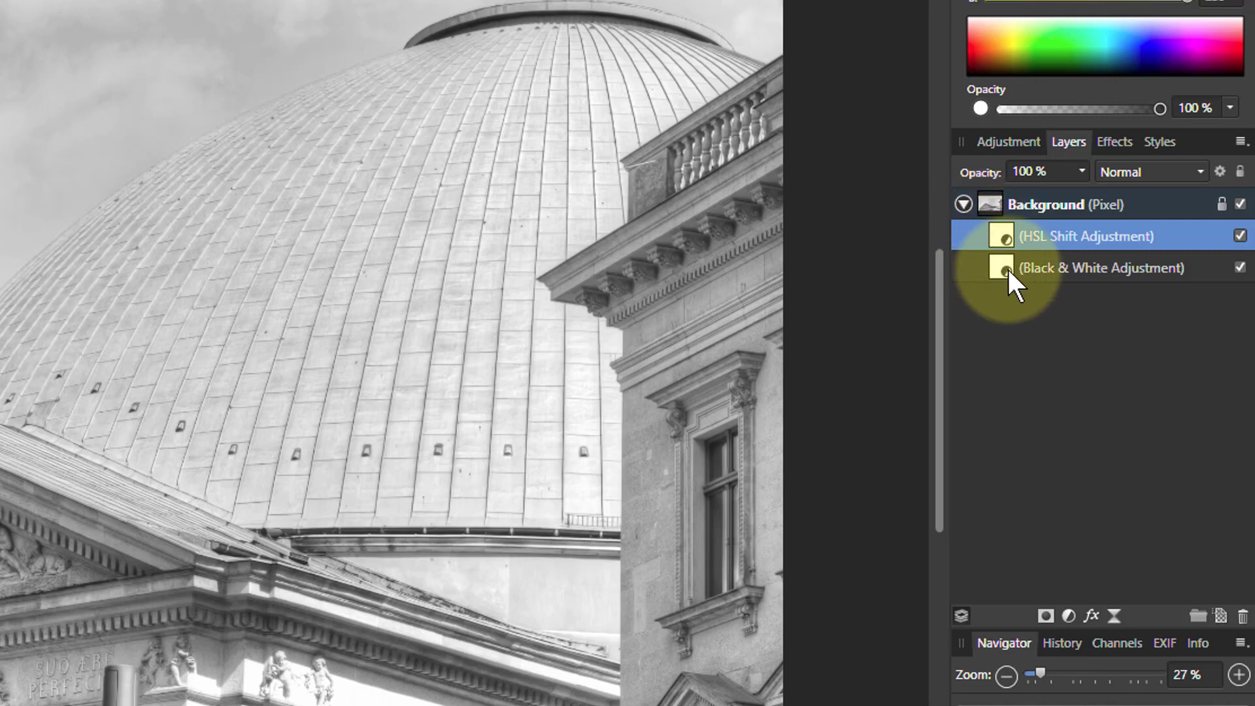
click(1000, 235)
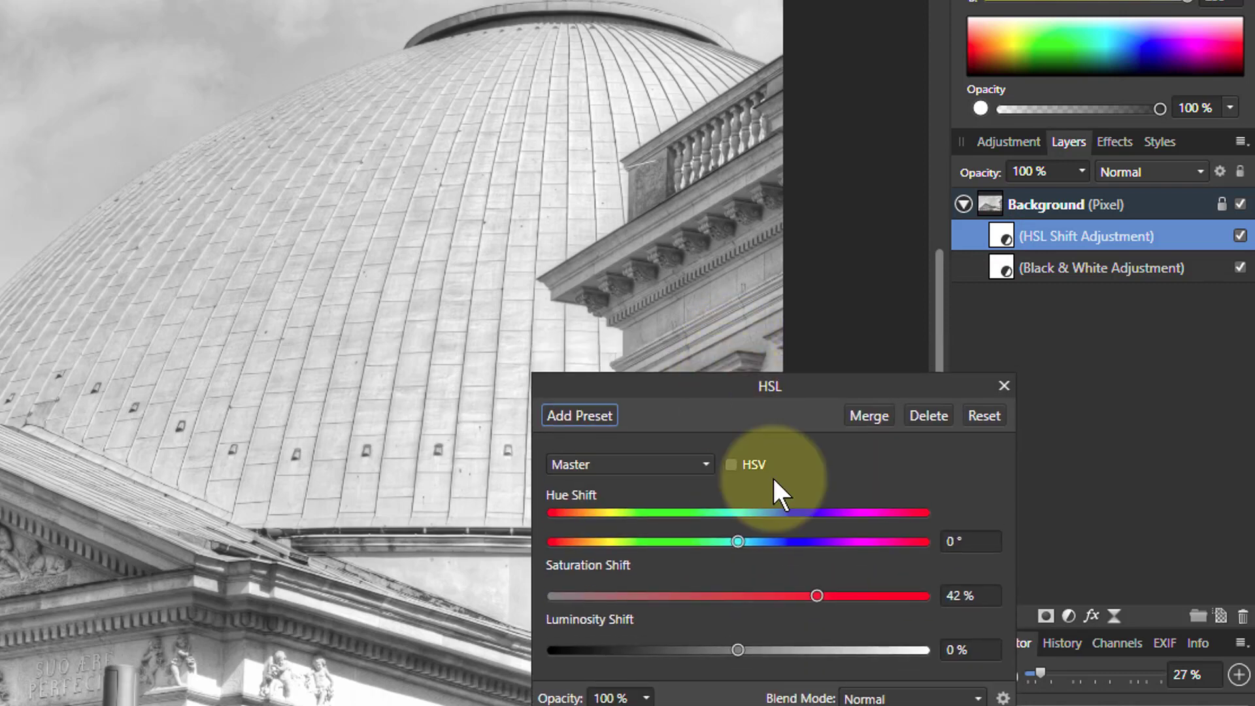
Move Black & White back above HSL Shift and set HSL Saturation Shift to 37%.
drag(817, 596, 821, 596)
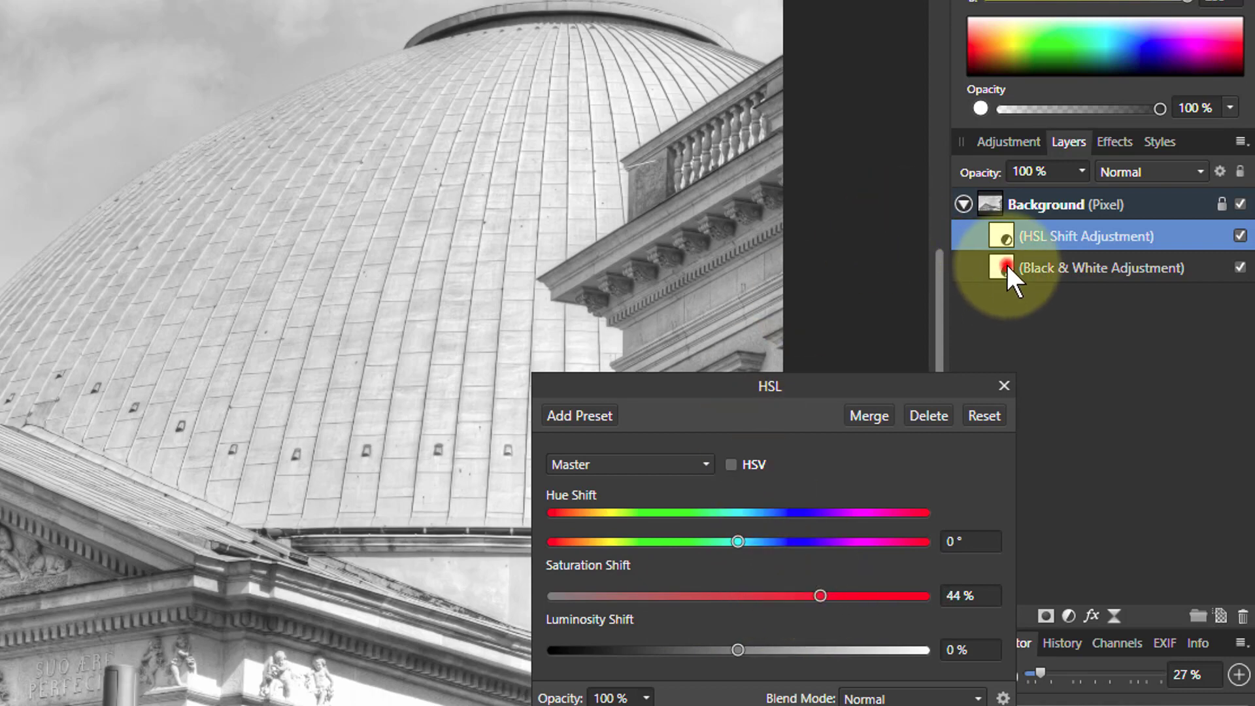
drag(1007, 263, 1007, 223)
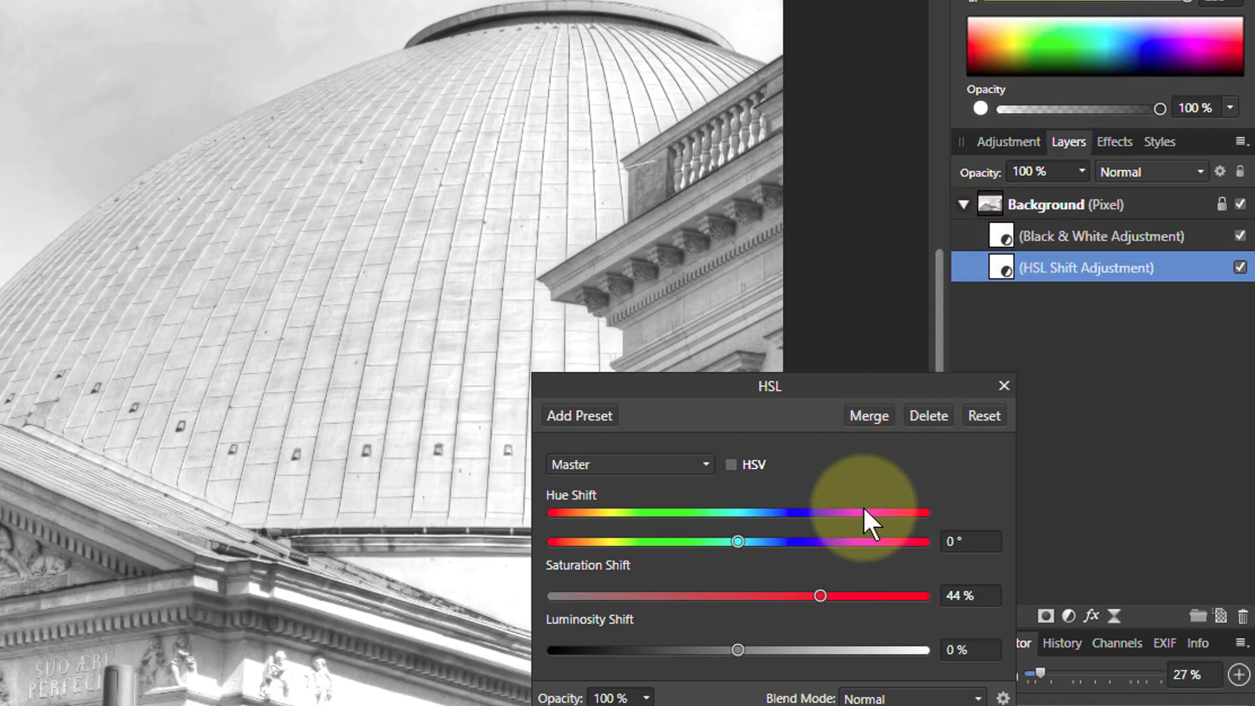
mouse_move(822, 593)
mouse_down()
mouse_move(550, 600)
mouse_move(807, 602)
mouse_up()
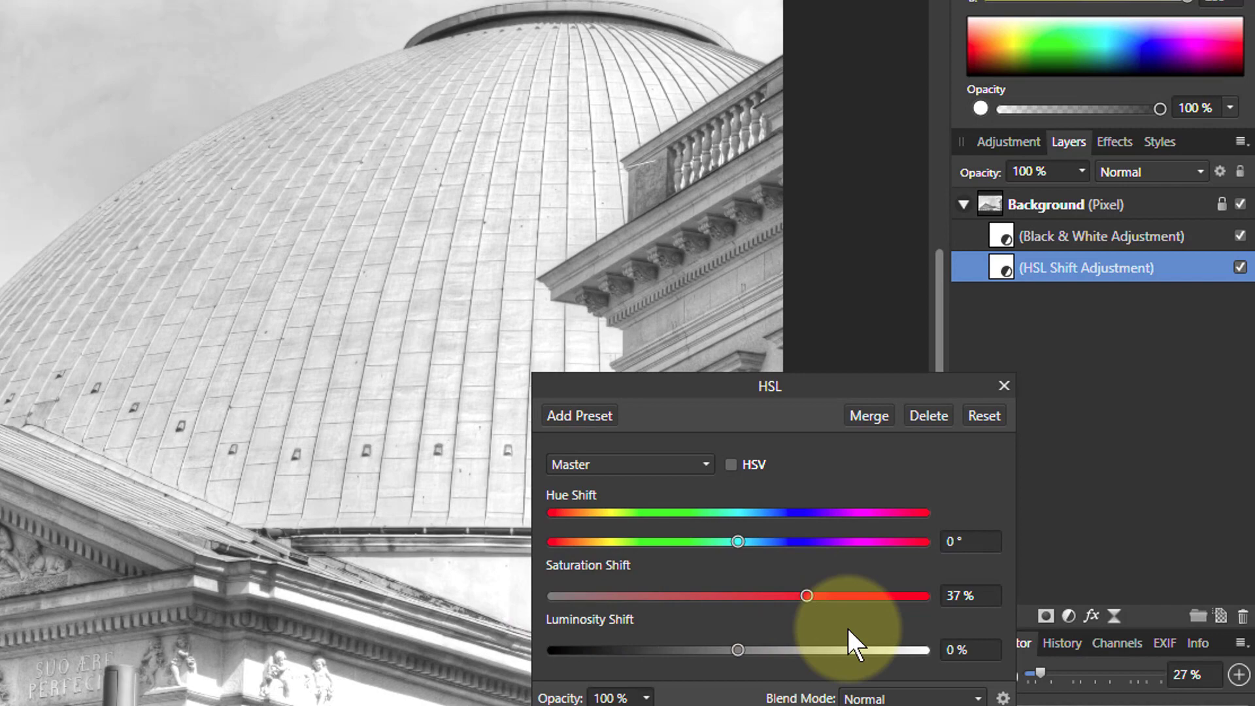